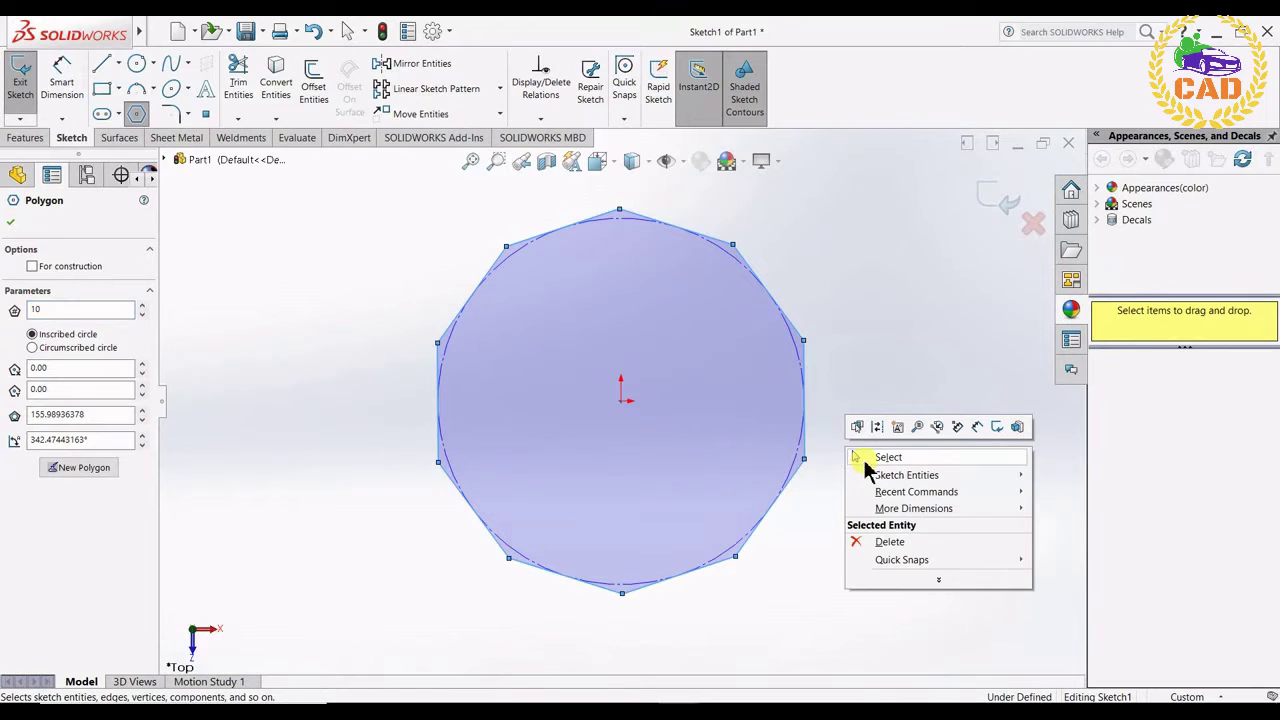
Finish the ten-sided polygon and add a vertical relation to its right-hand side.
left_click(866, 460)
left_click(810, 400)
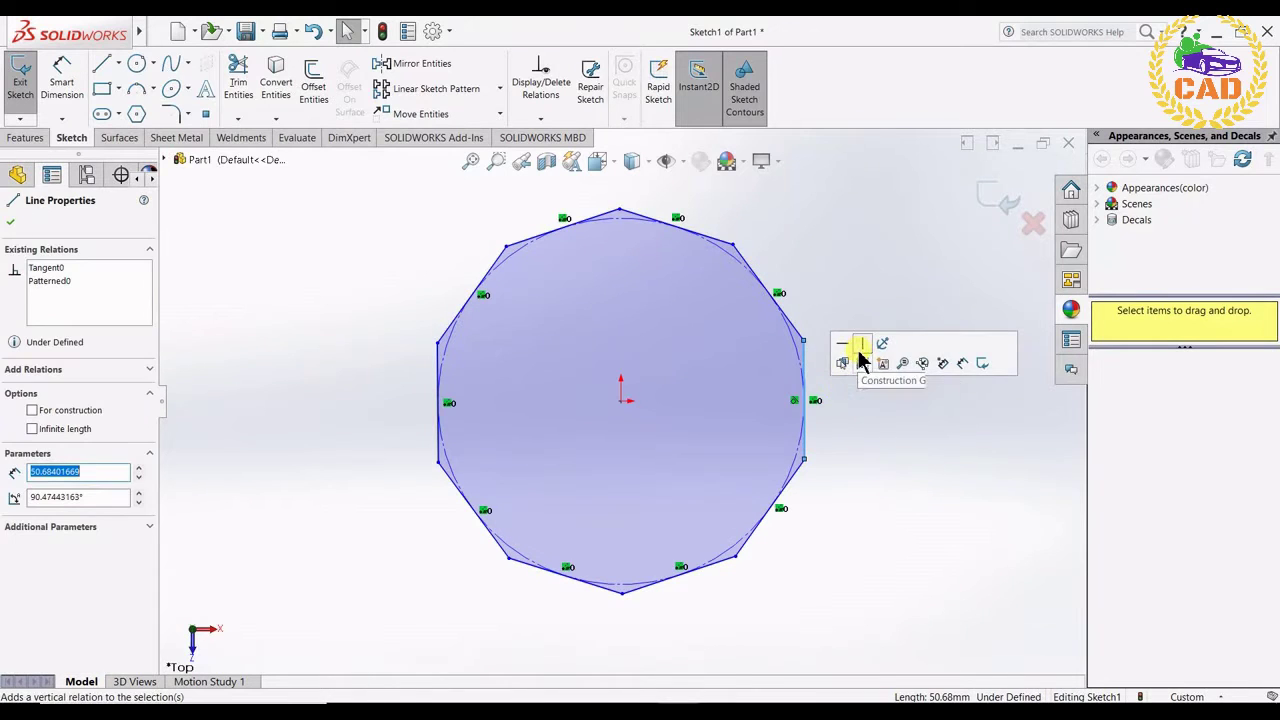
left_click(62, 82)
left_click(805, 400)
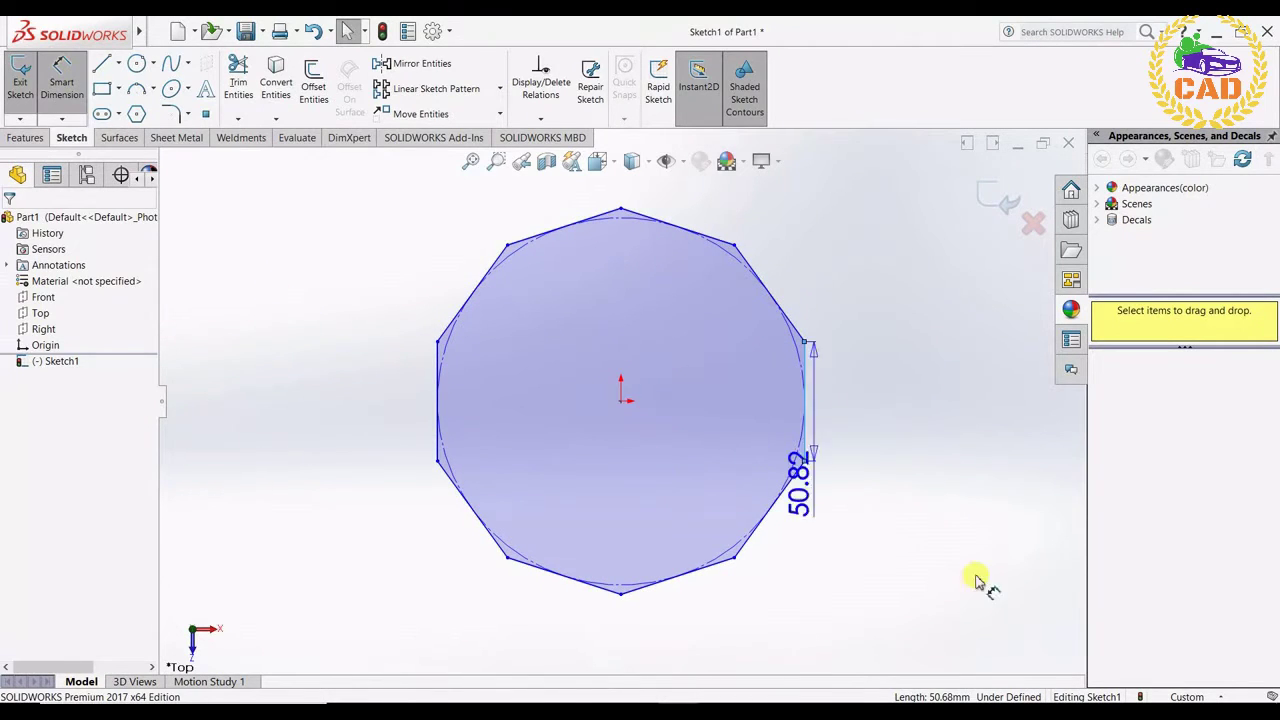
left_click(998, 568)
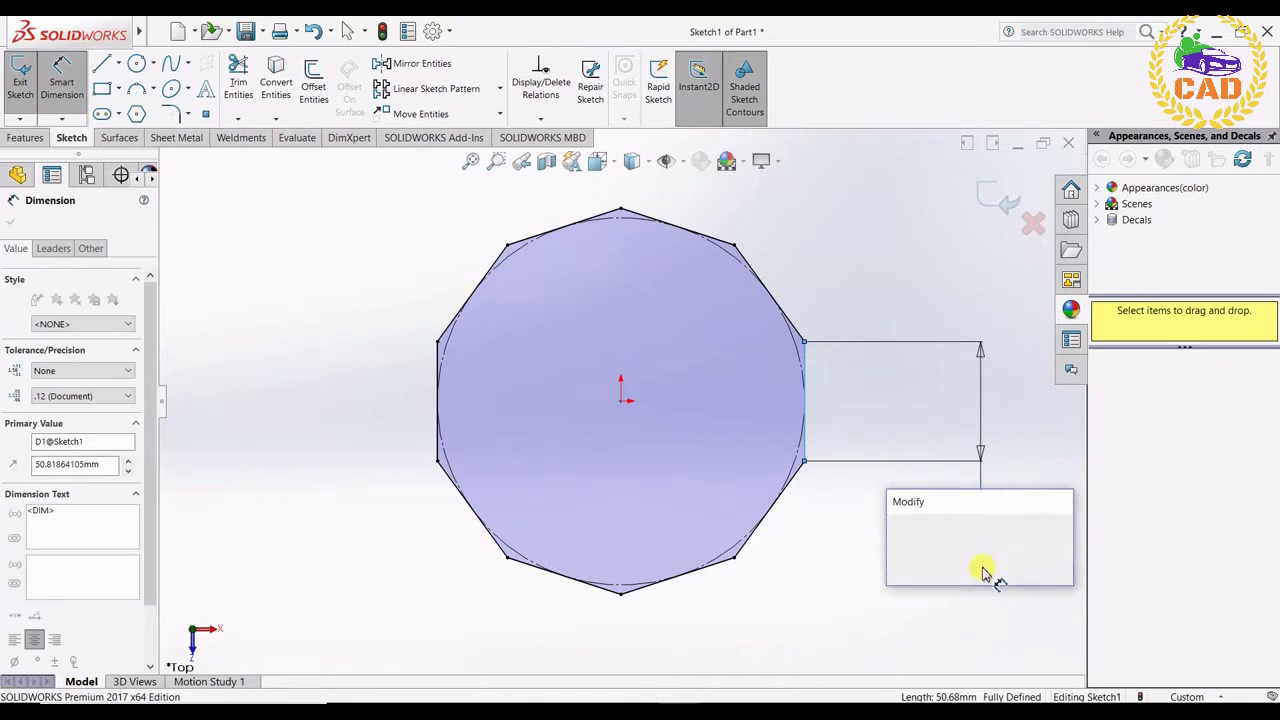
left_click(926, 530)
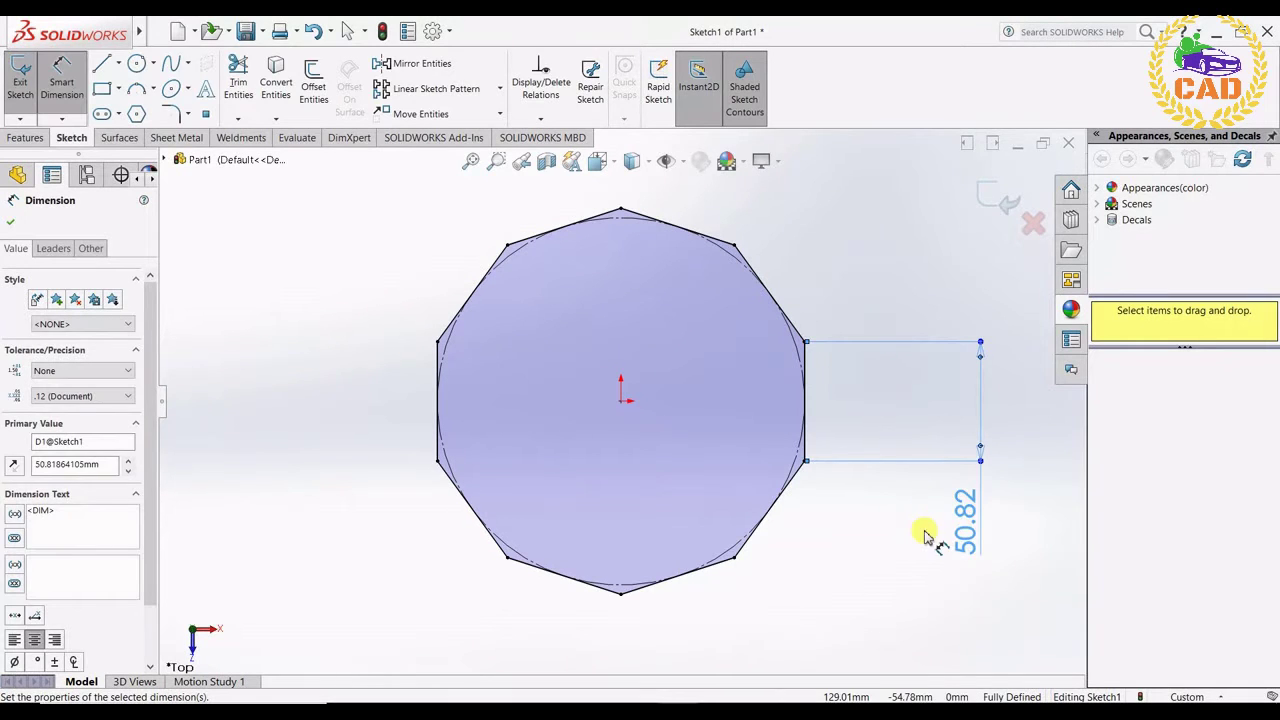
key("Delete")
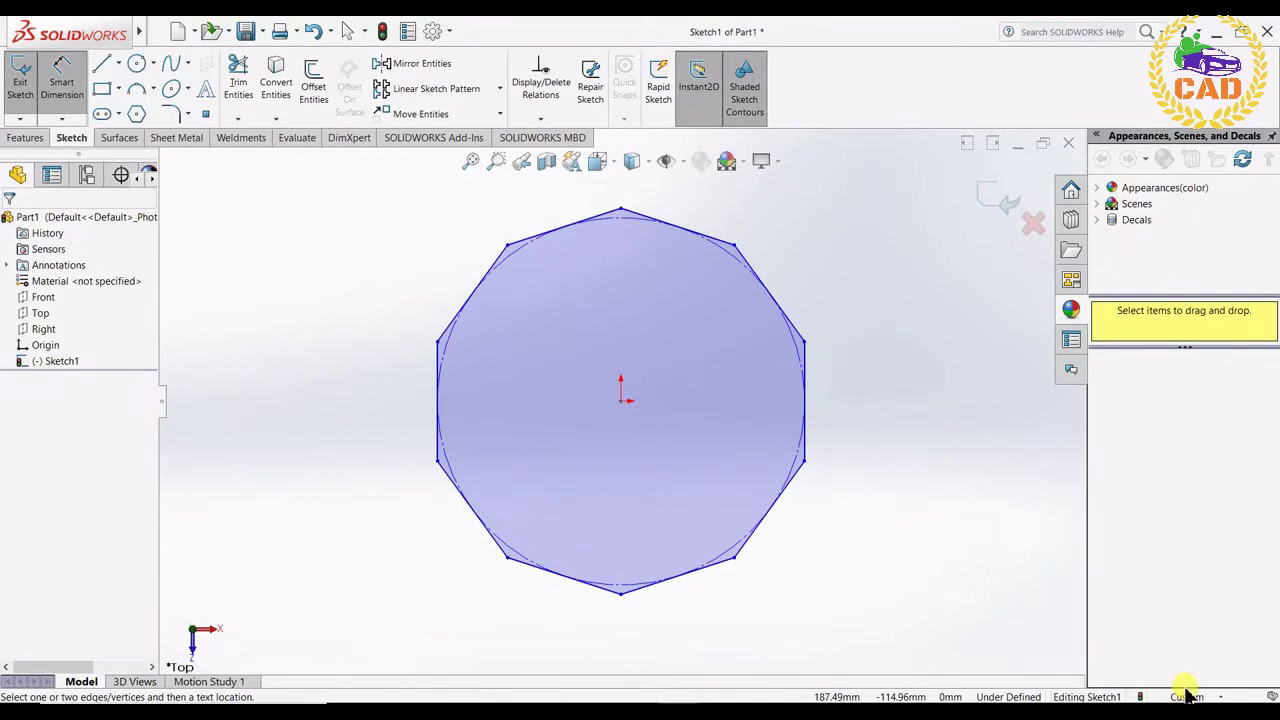
Set the document's unit system to MMGS (millimeter, gram, second).
left_click(1187, 696)
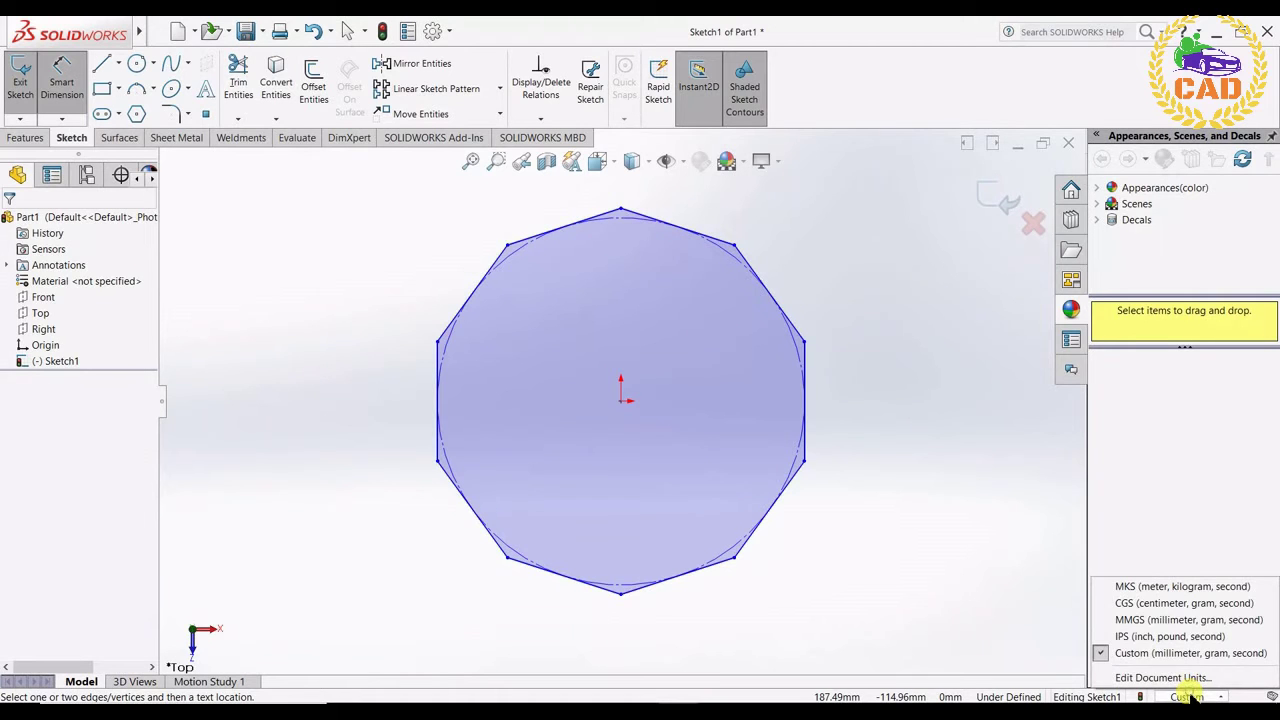
left_click(1163, 620)
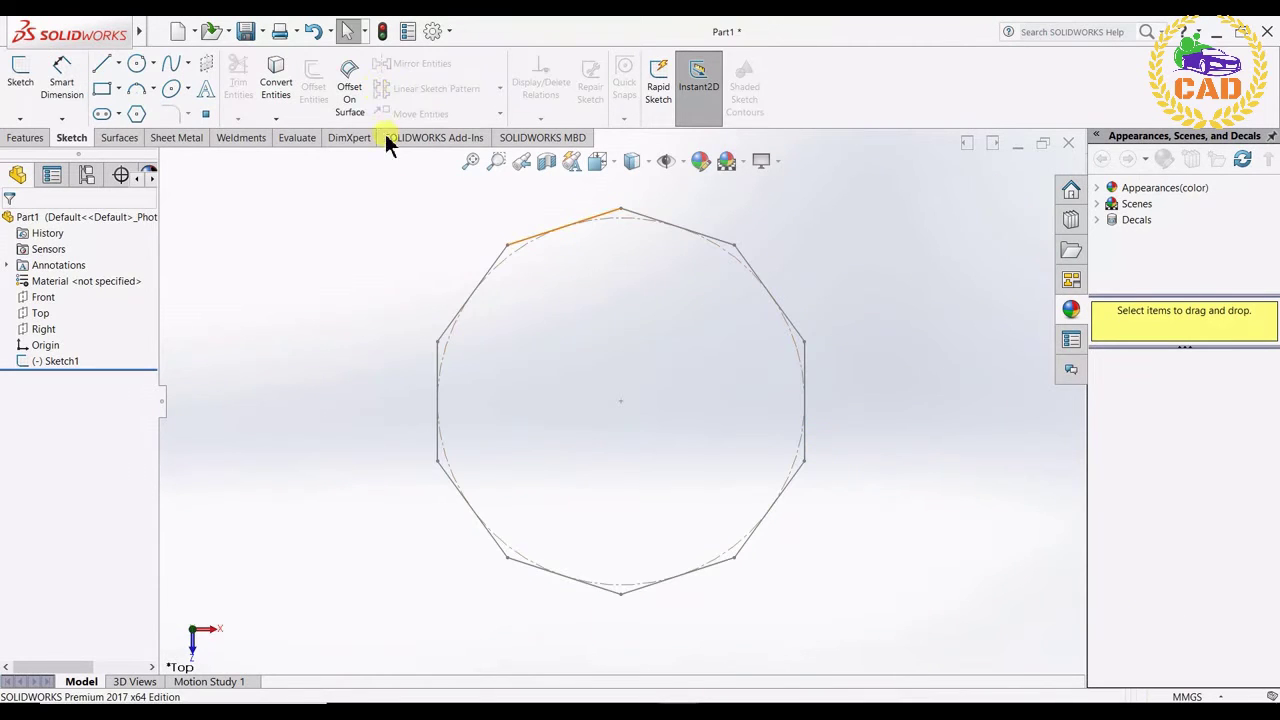
right_click_drag(286, 329, 289, 254)
right_click_drag(335, 290, 288, 262)
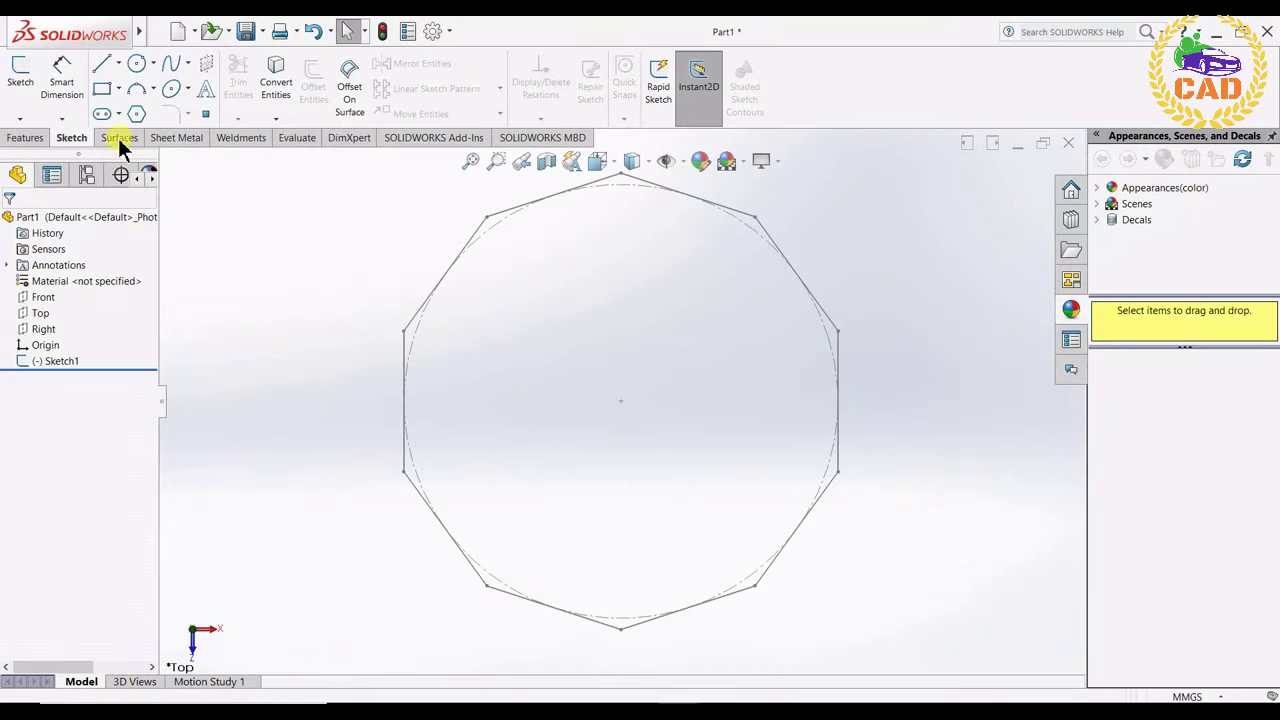
Reopen the ten-sided polygon's sketch for editing.
right_click(432, 285)
left_click(421, 303)
left_click(461, 255)
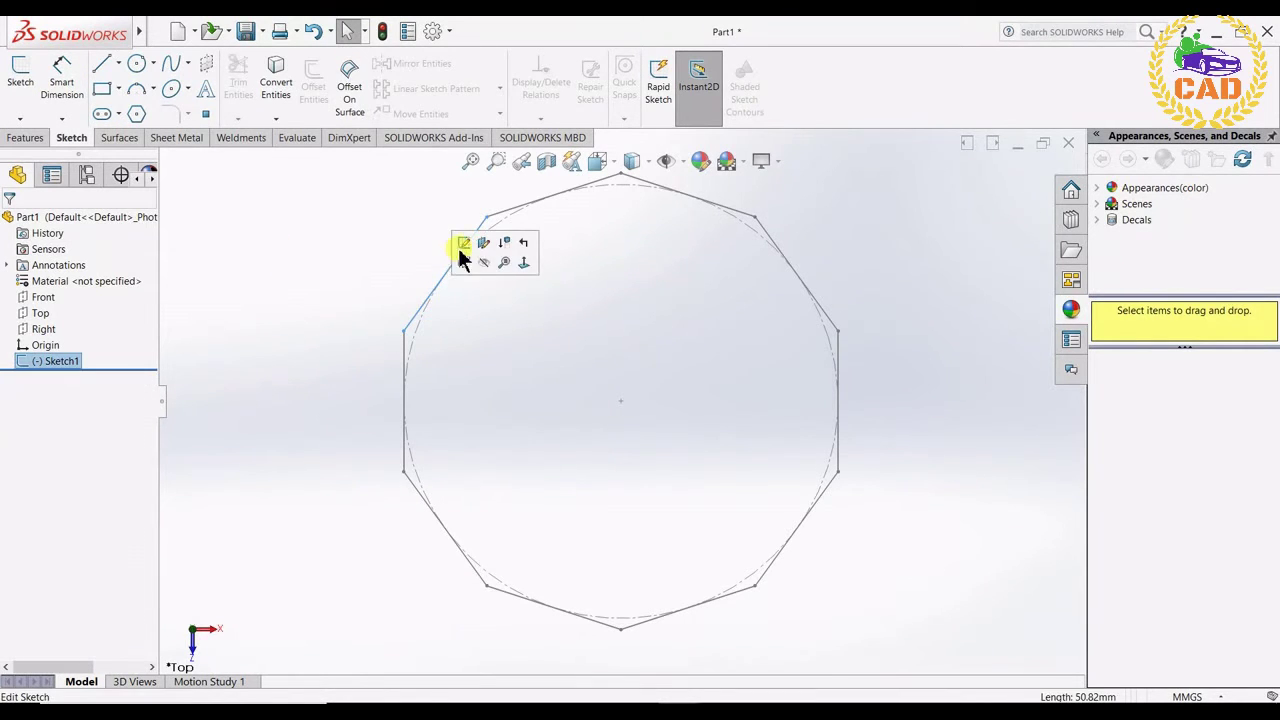
left_click(463, 244)
right_click_drag(534, 366, 517, 366)
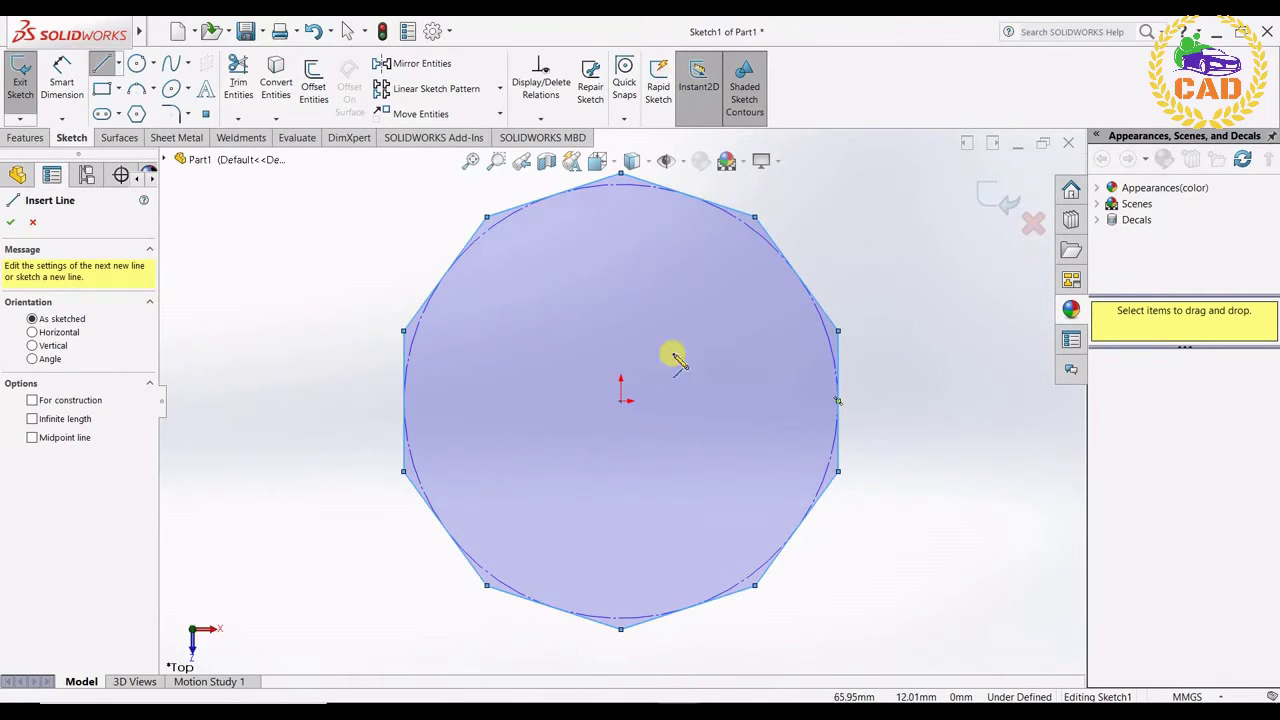
left_click(32, 222)
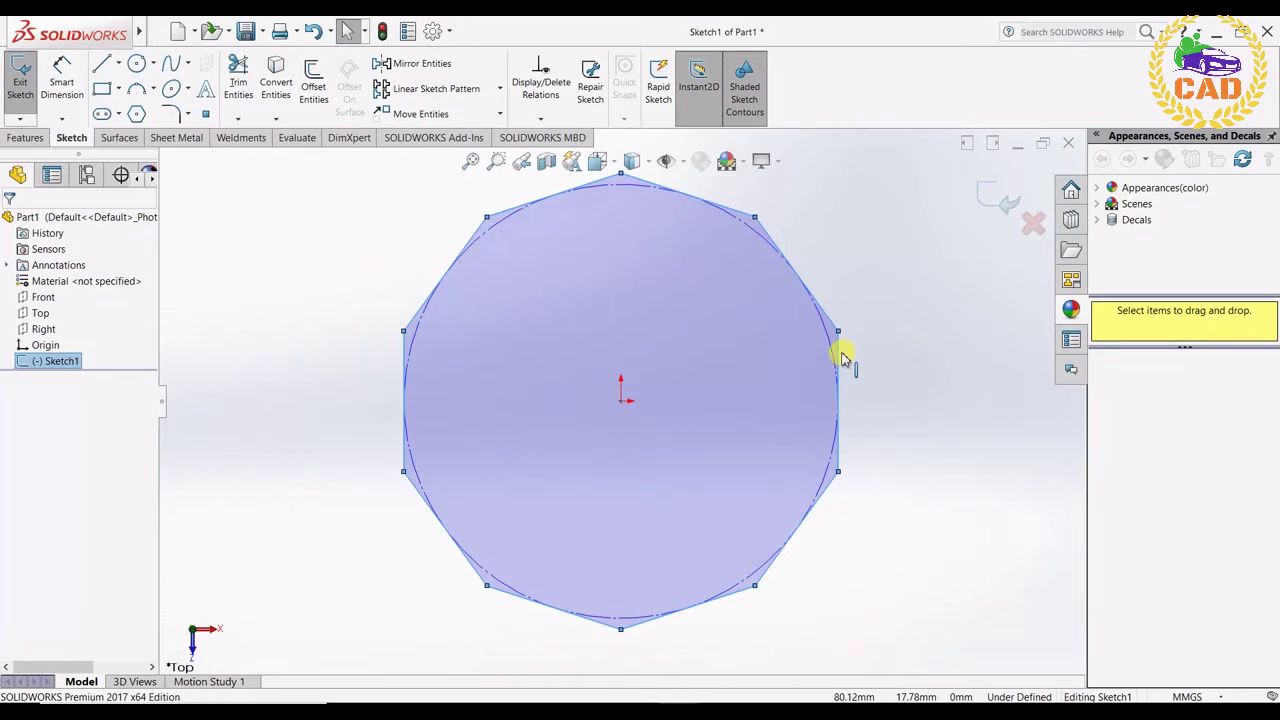
Dimension the polygon's vertical right-hand side at 10 mm.
left_click(61, 84)
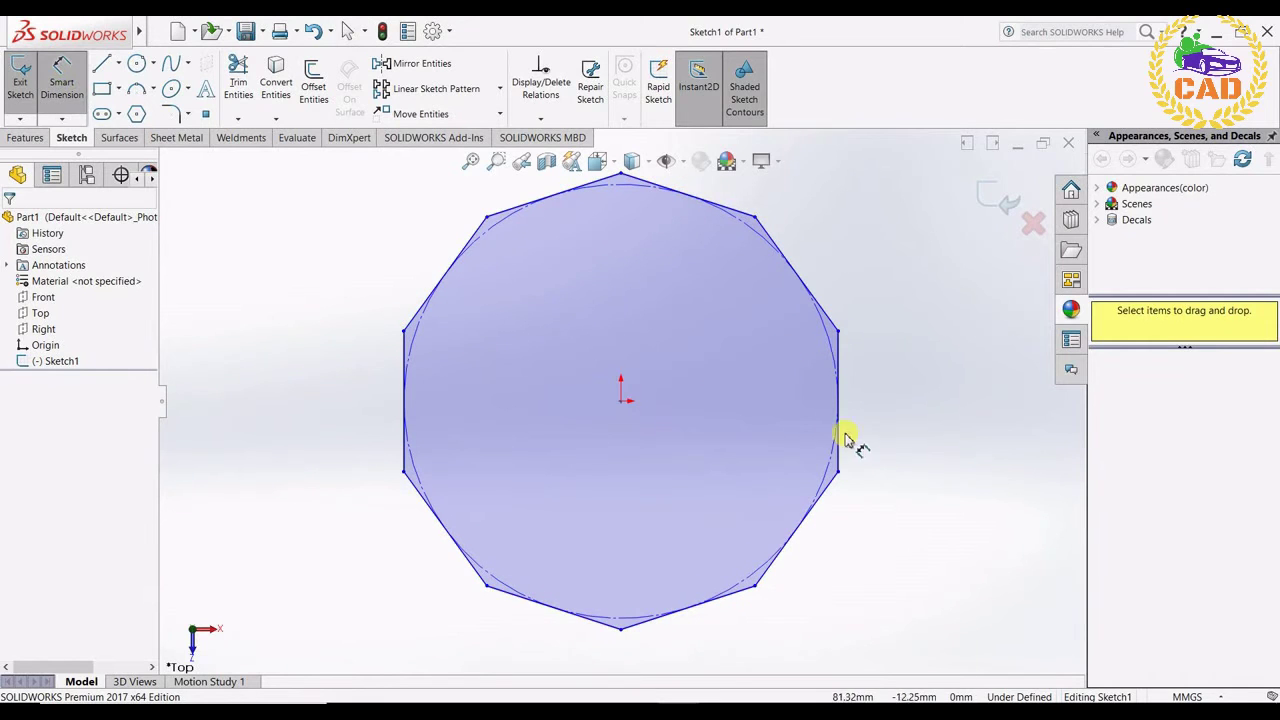
left_click(872, 410)
left_click(899, 415)
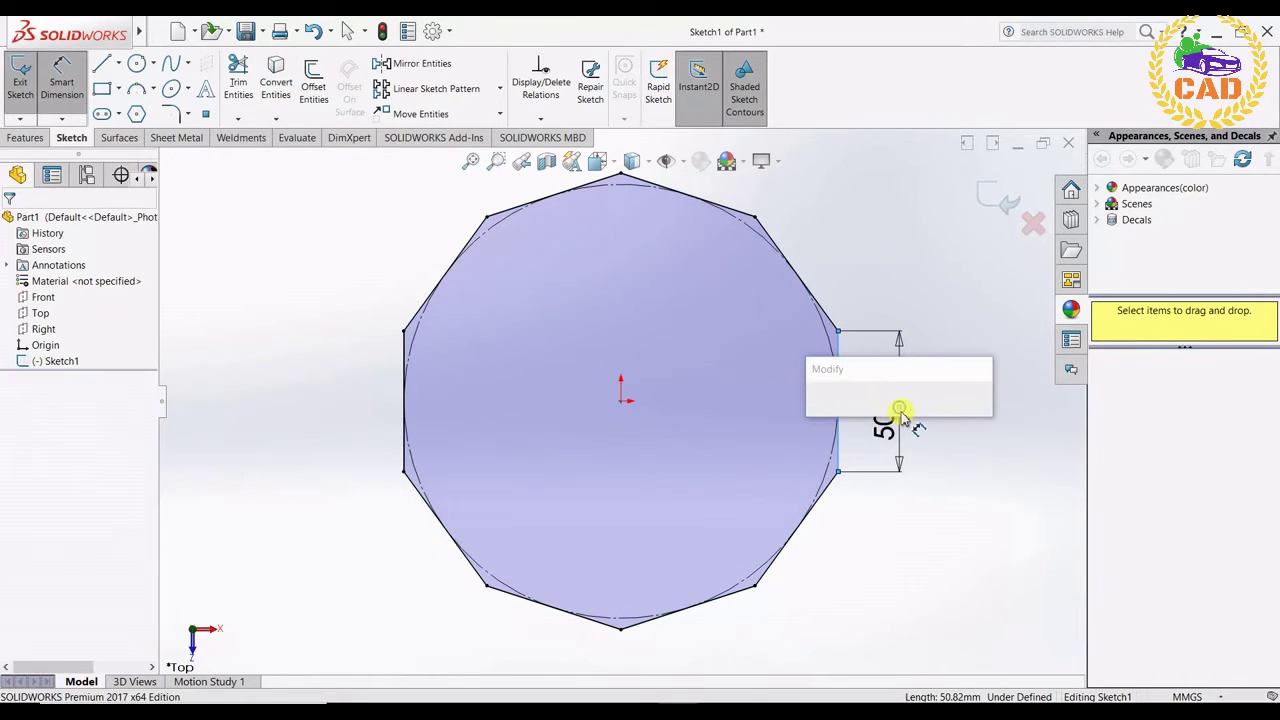
type("10.00mm")
key("Return")
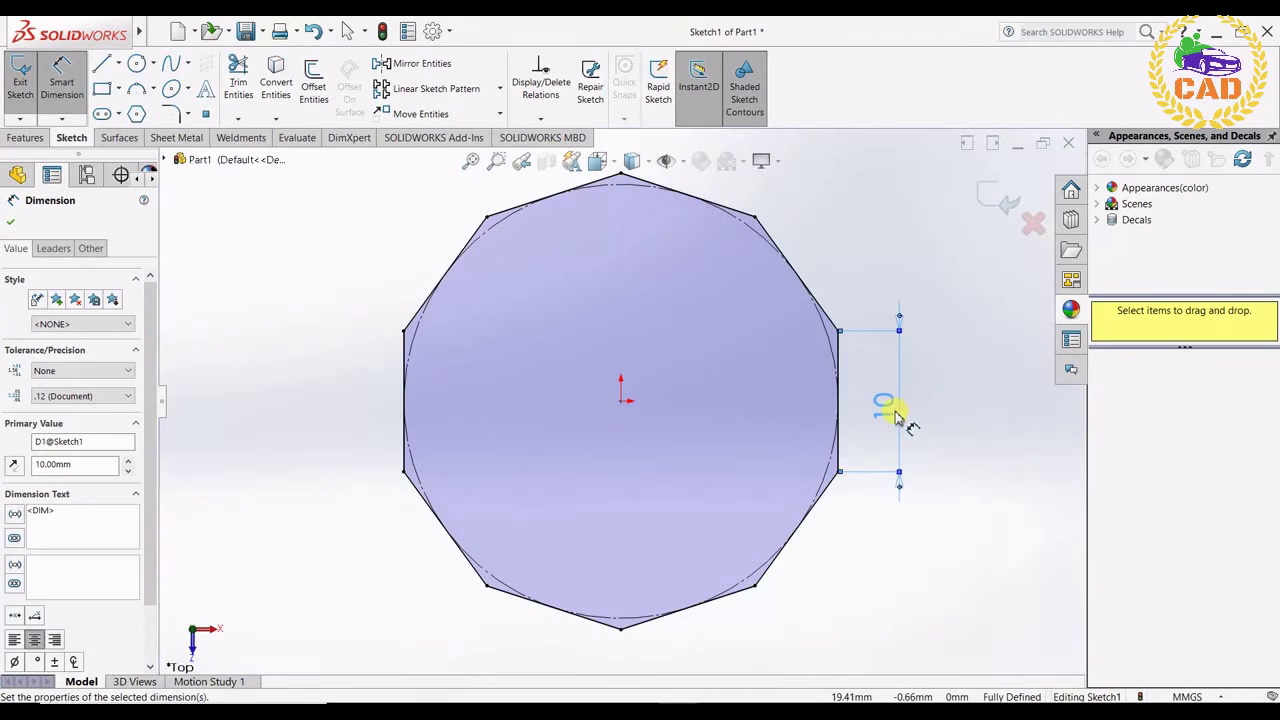
left_click(10, 222)
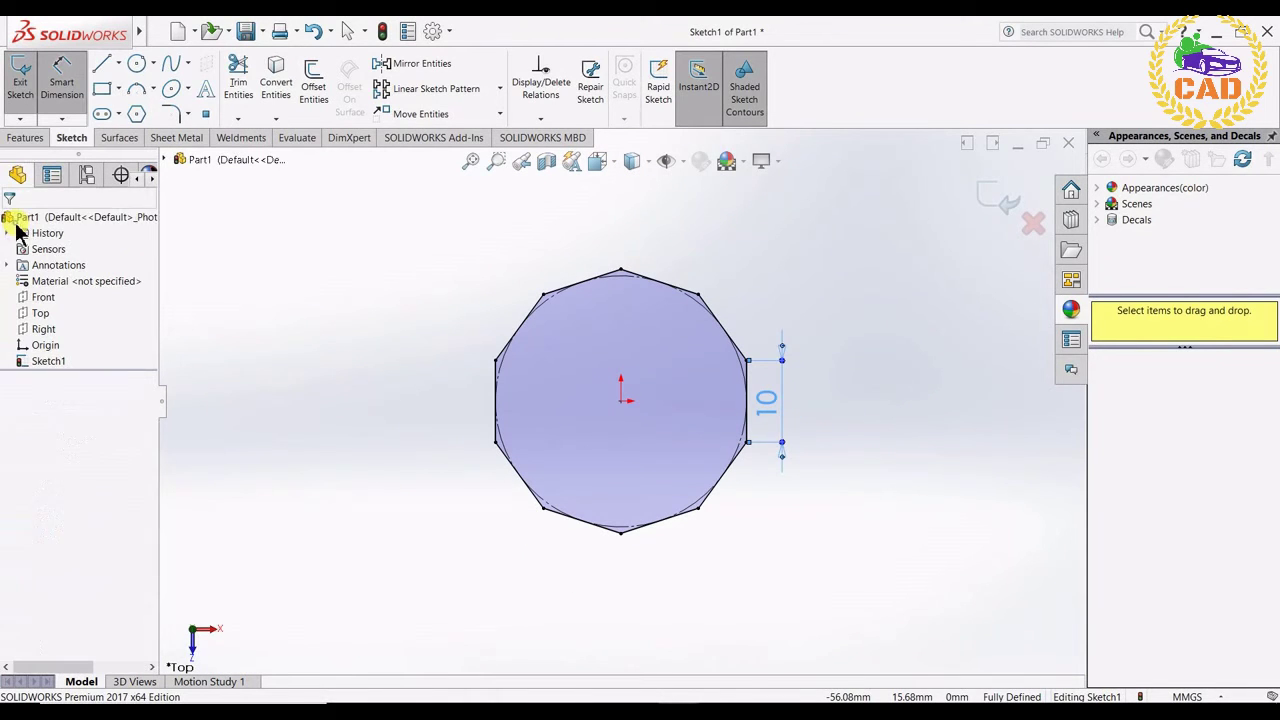
Set up a blind boss extrusion of the polygon, reversed to run downward, with a depth of 20 mm.
left_click(25, 137)
left_click(27, 80)
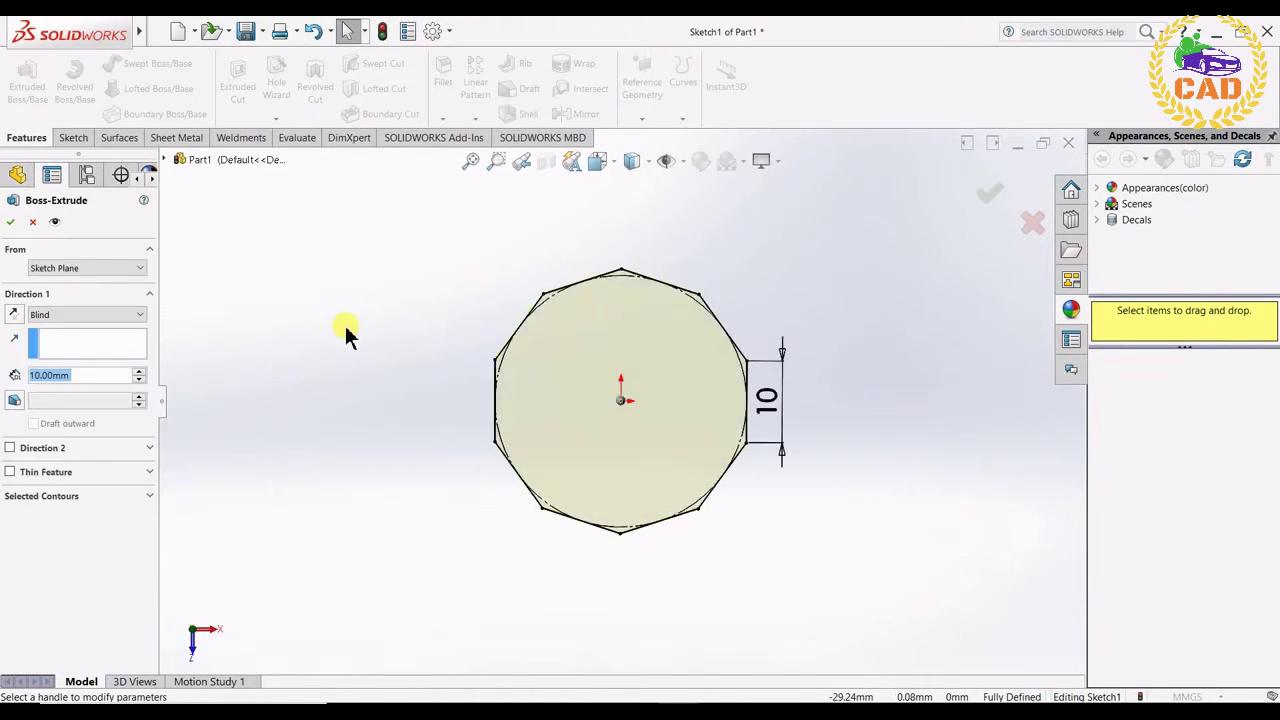
left_click(14, 316)
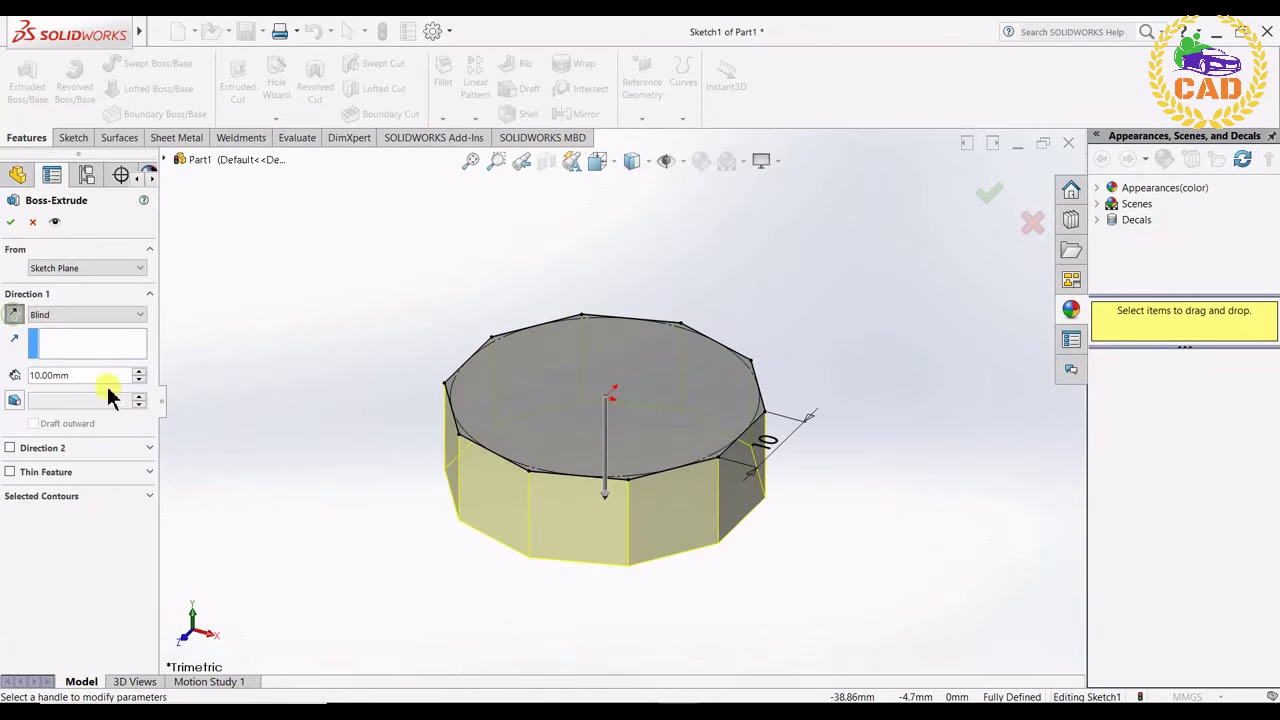
type("20")
key("Return")
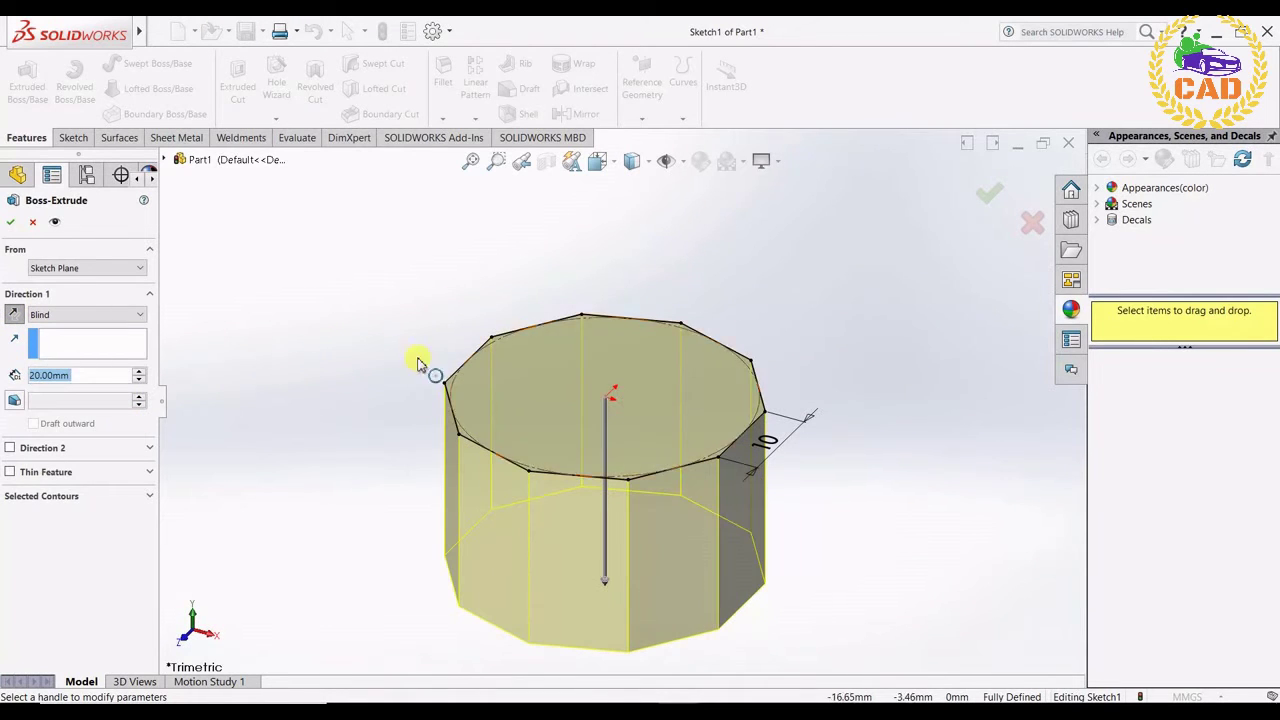
key("ctrl+1")
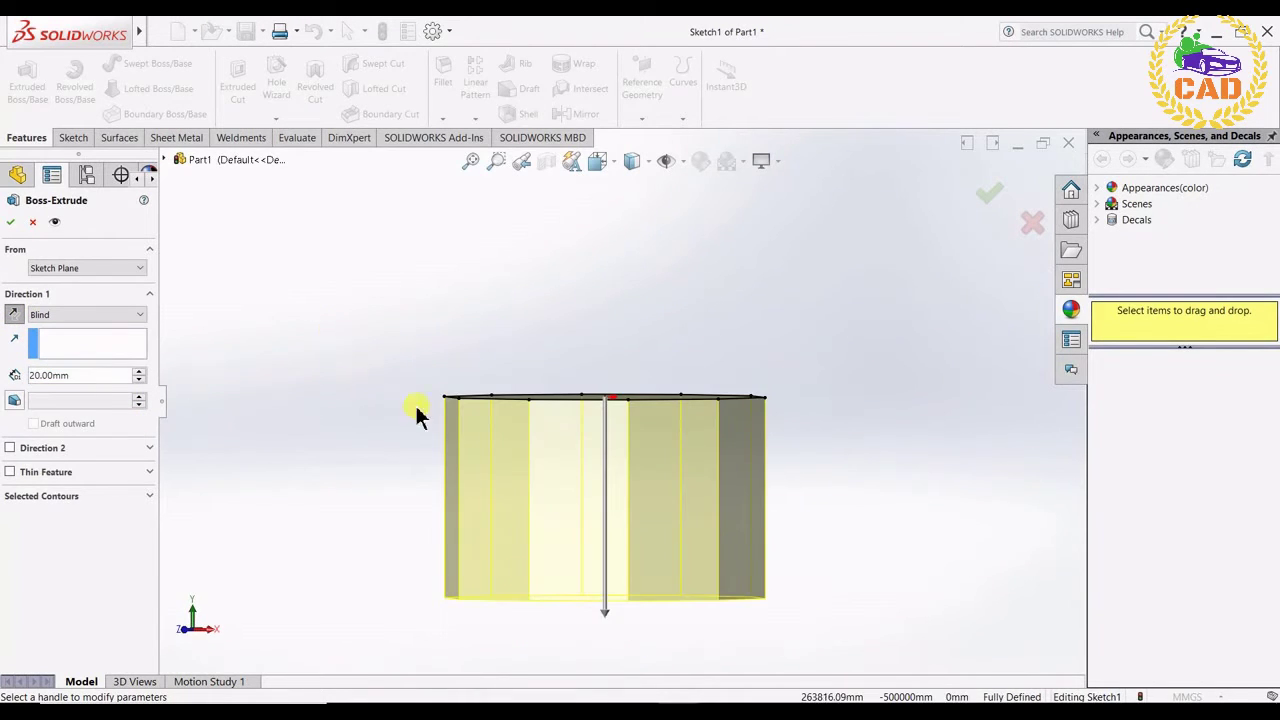
Add an inward draft of 37° so the downward extrusion tapers to a point, and complete the feature.
left_click(15, 401)
left_click(139, 397)
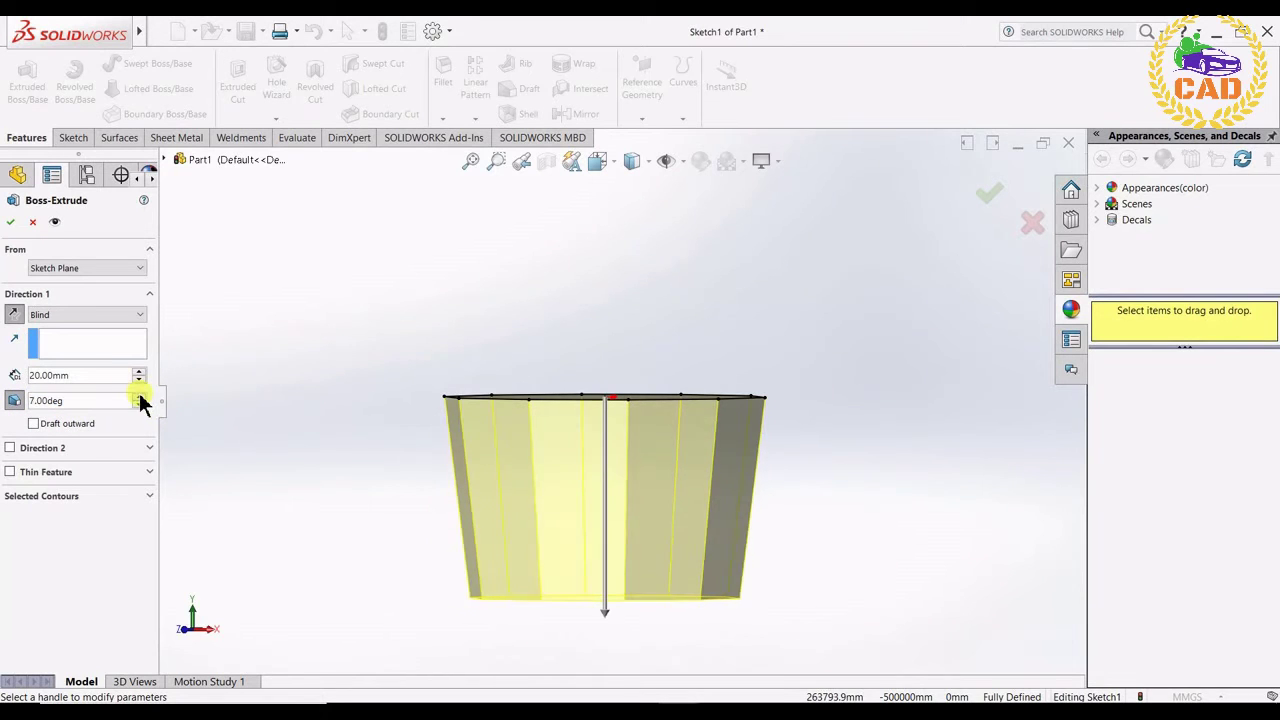
left_click(139, 397)
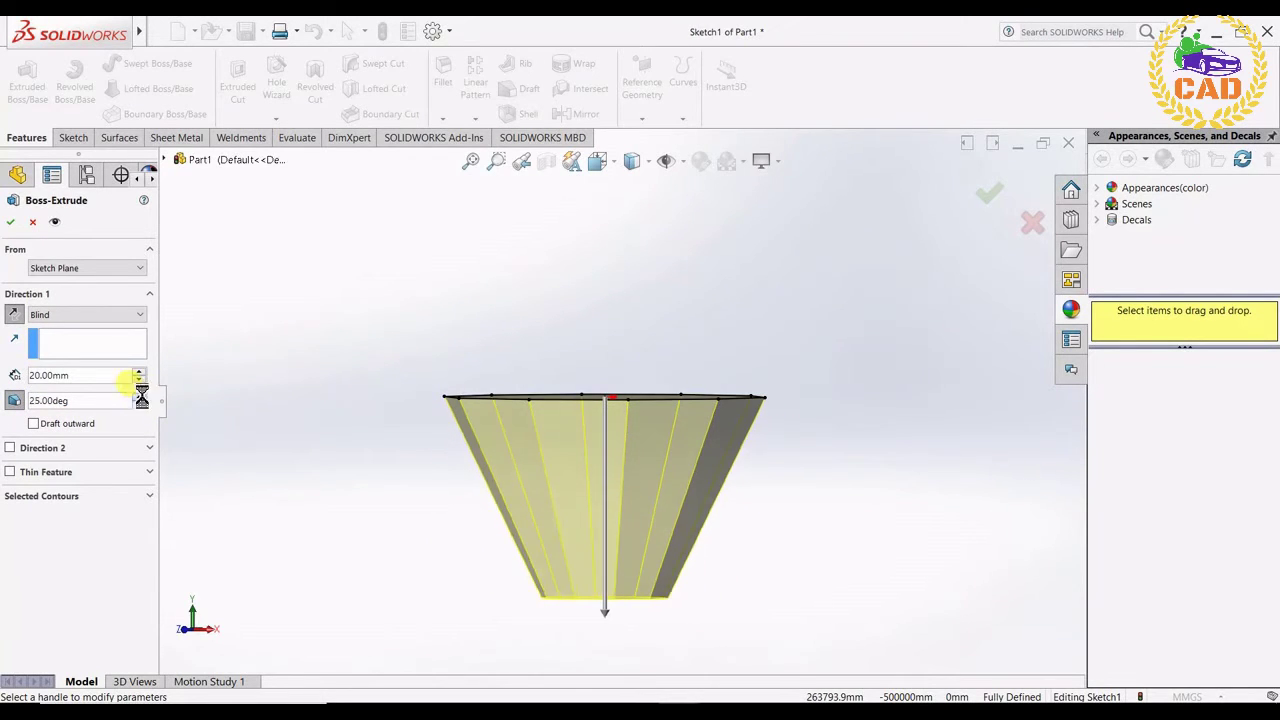
left_click(139, 397)
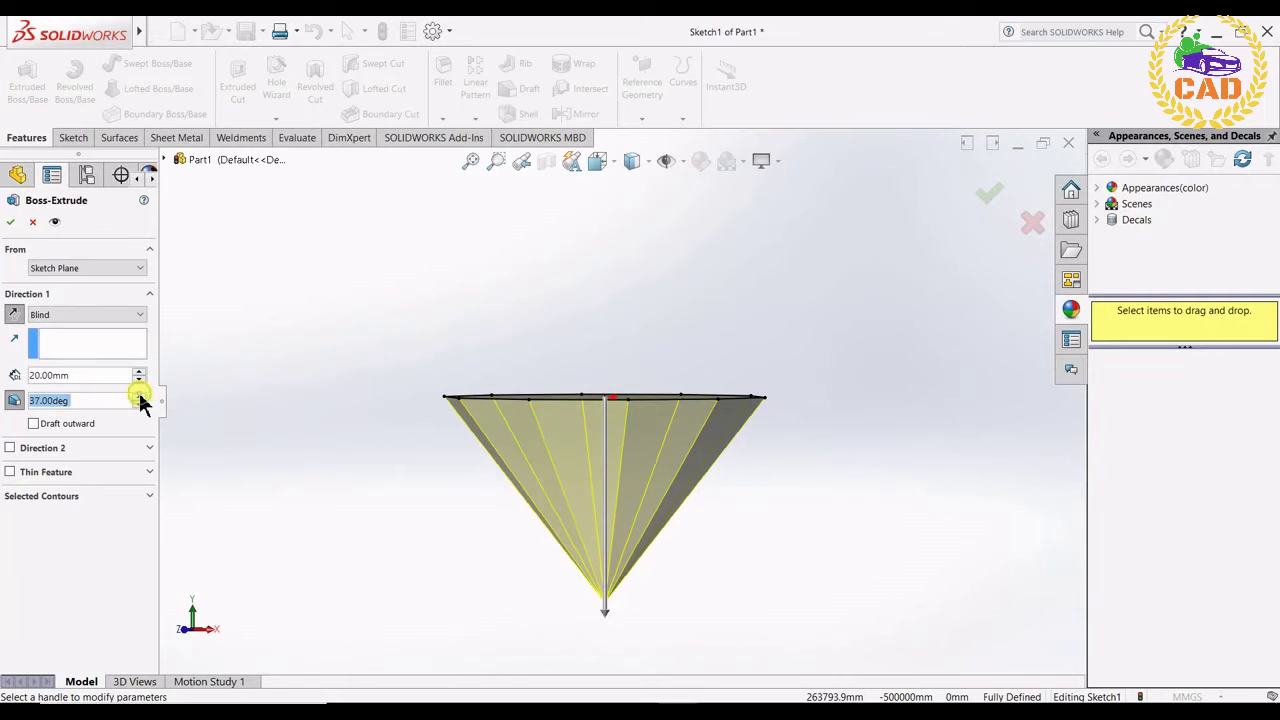
left_click(10, 221)
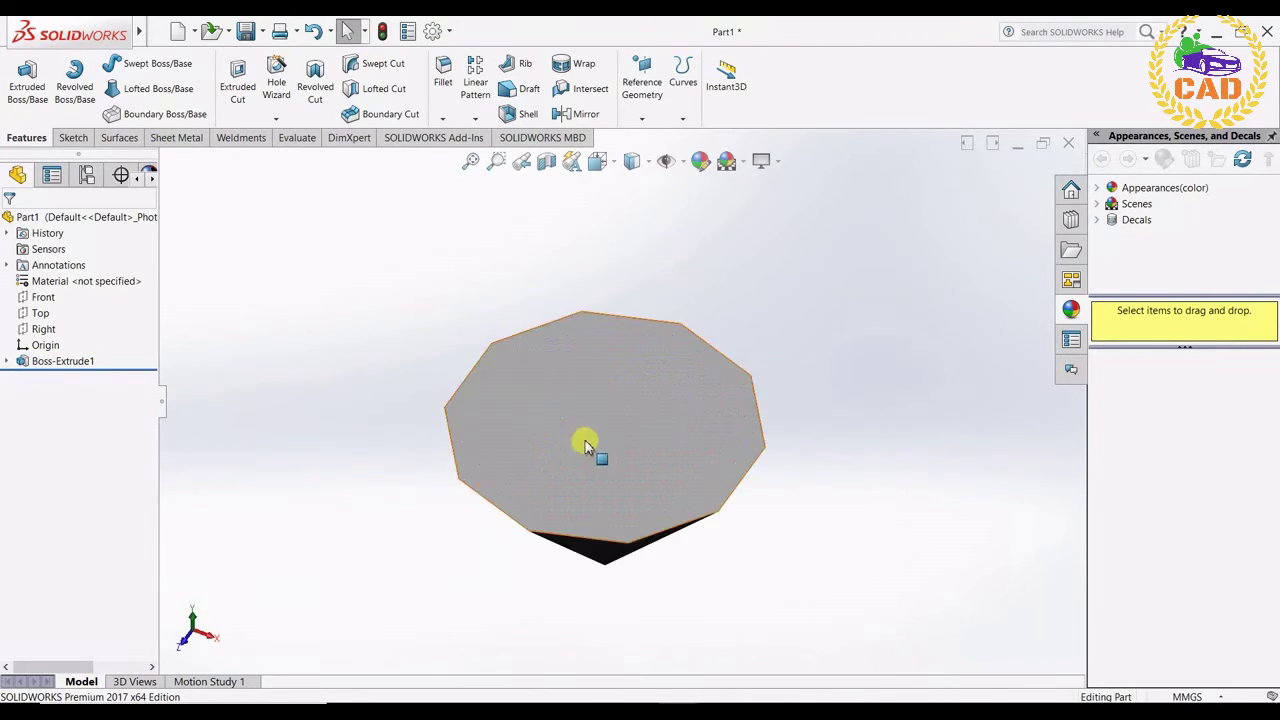
Start a sketch on the cone's flat ten-sided top face and convert the face's edges into sketch entities.
left_click(583, 443)
left_click(73, 137)
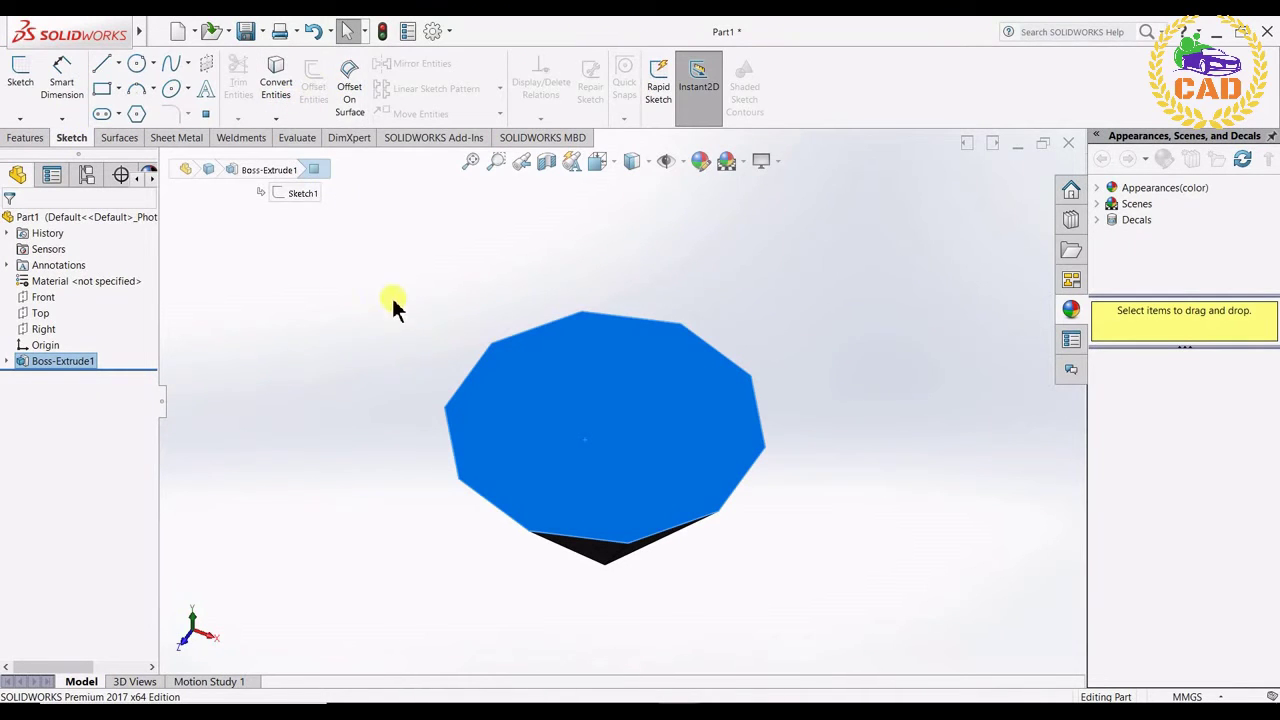
left_click(24, 78)
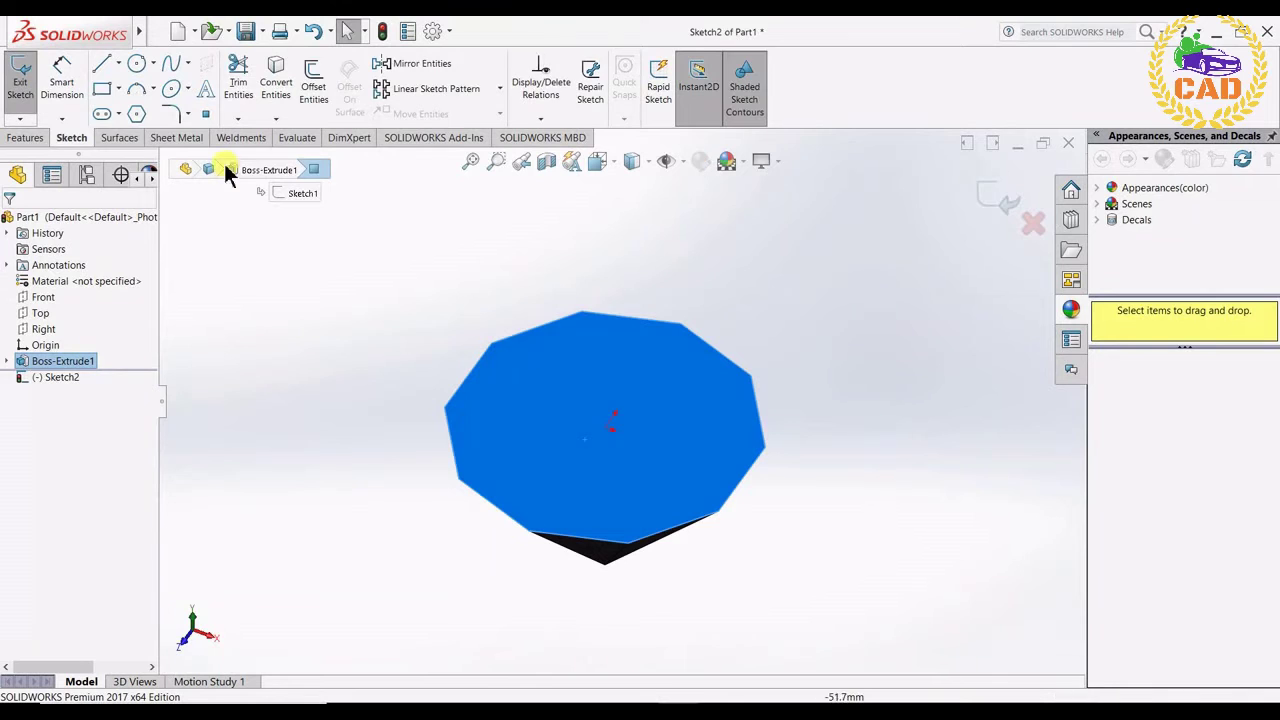
left_click(310, 90)
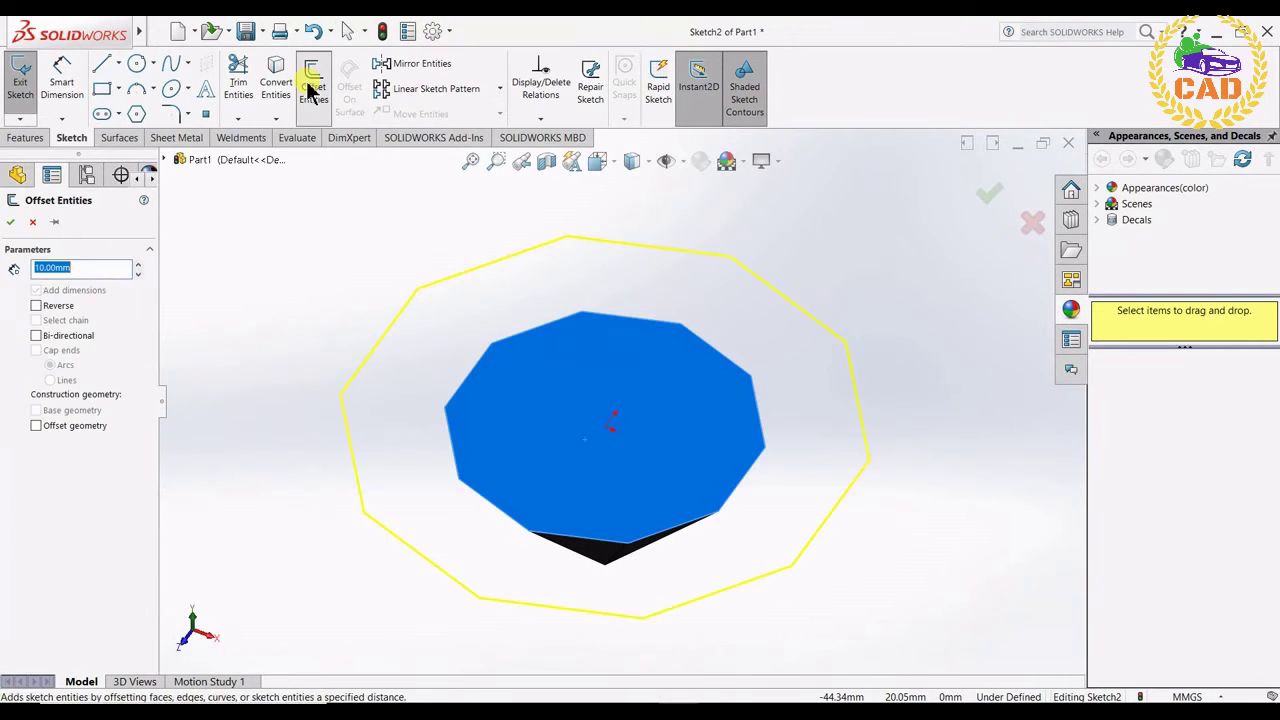
left_click(31, 223)
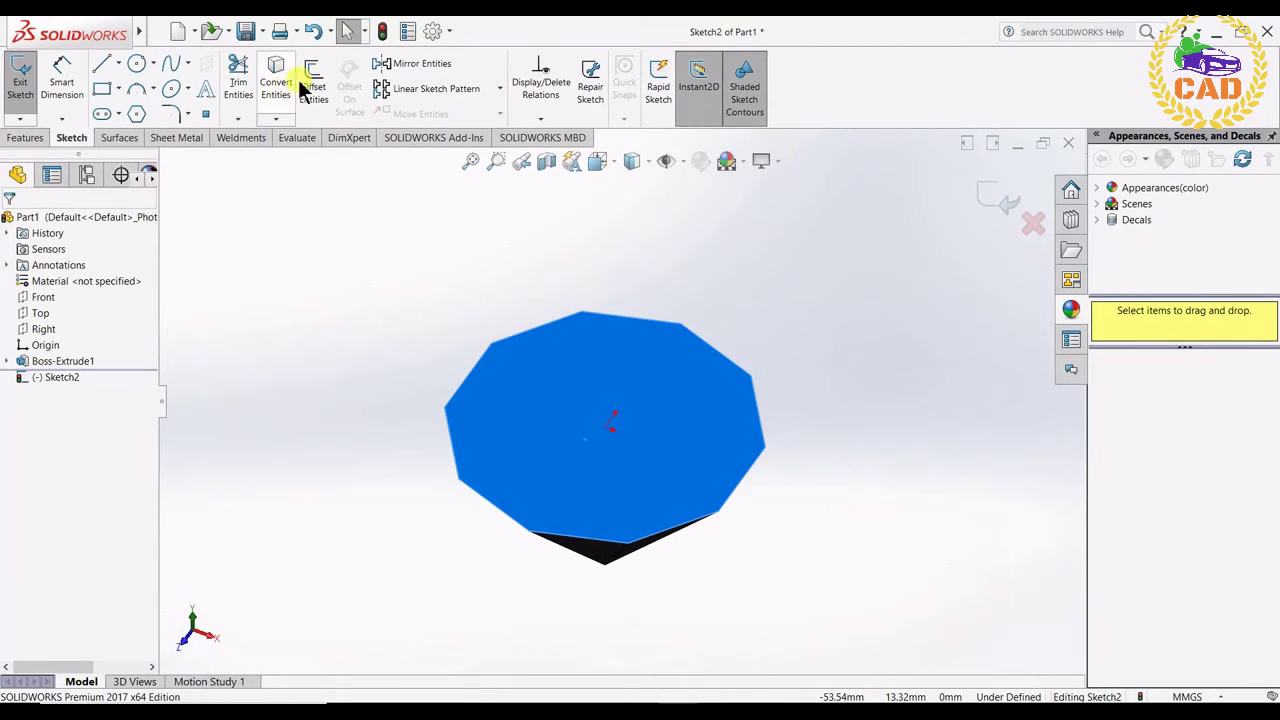
left_click(293, 88)
Set up a blind boss extrusion of the converted outline, 7 mm upward and merged with the existing body.
left_click(36, 136)
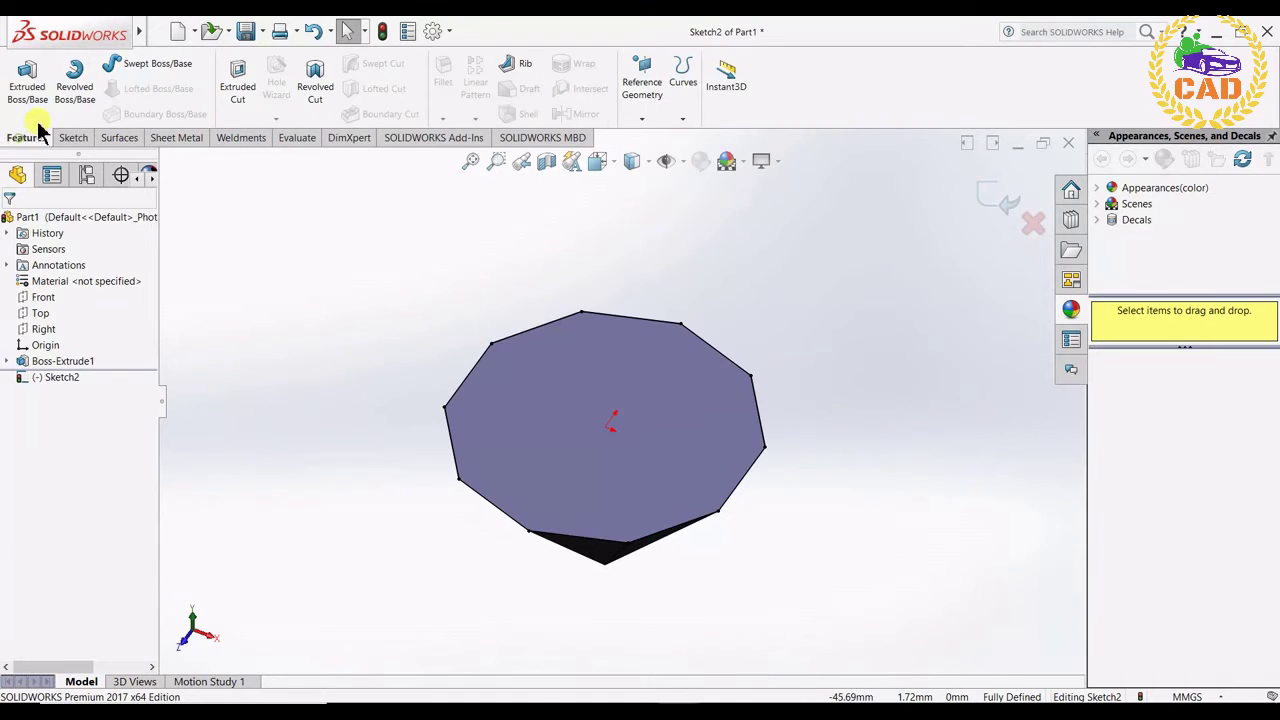
left_click(38, 95)
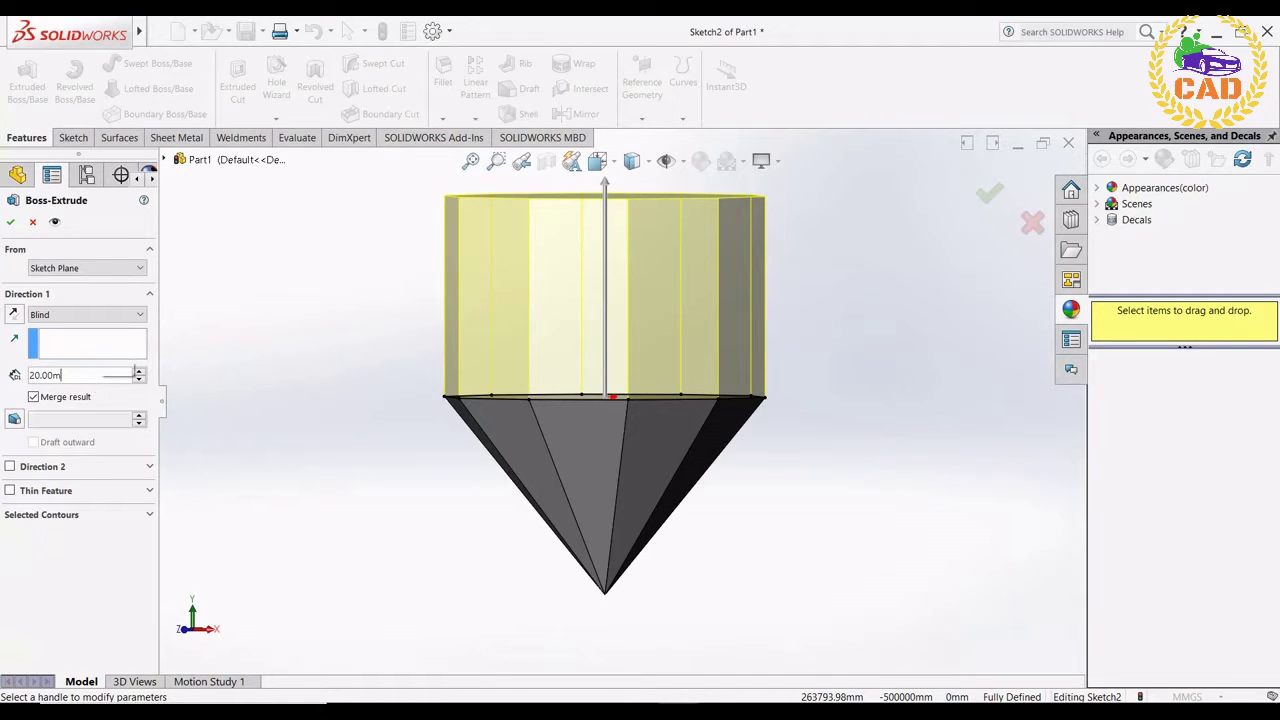
double_click(85, 375)
type("5")
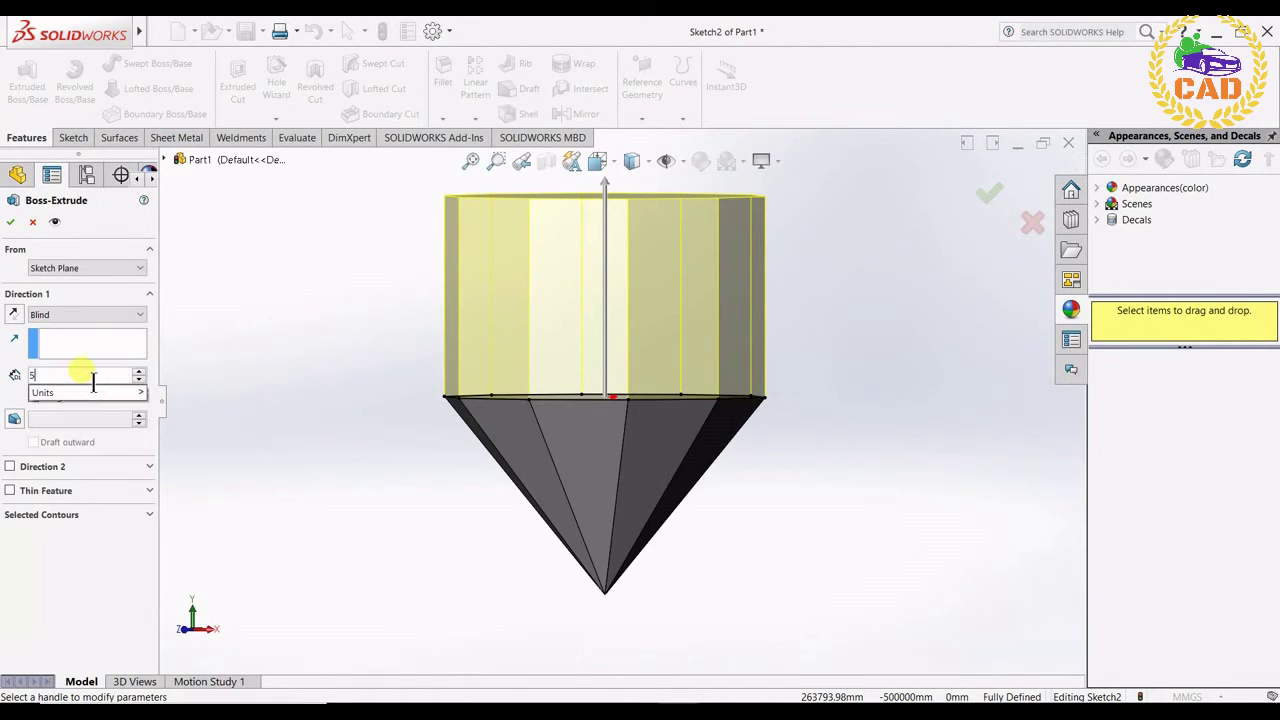
key("Return")
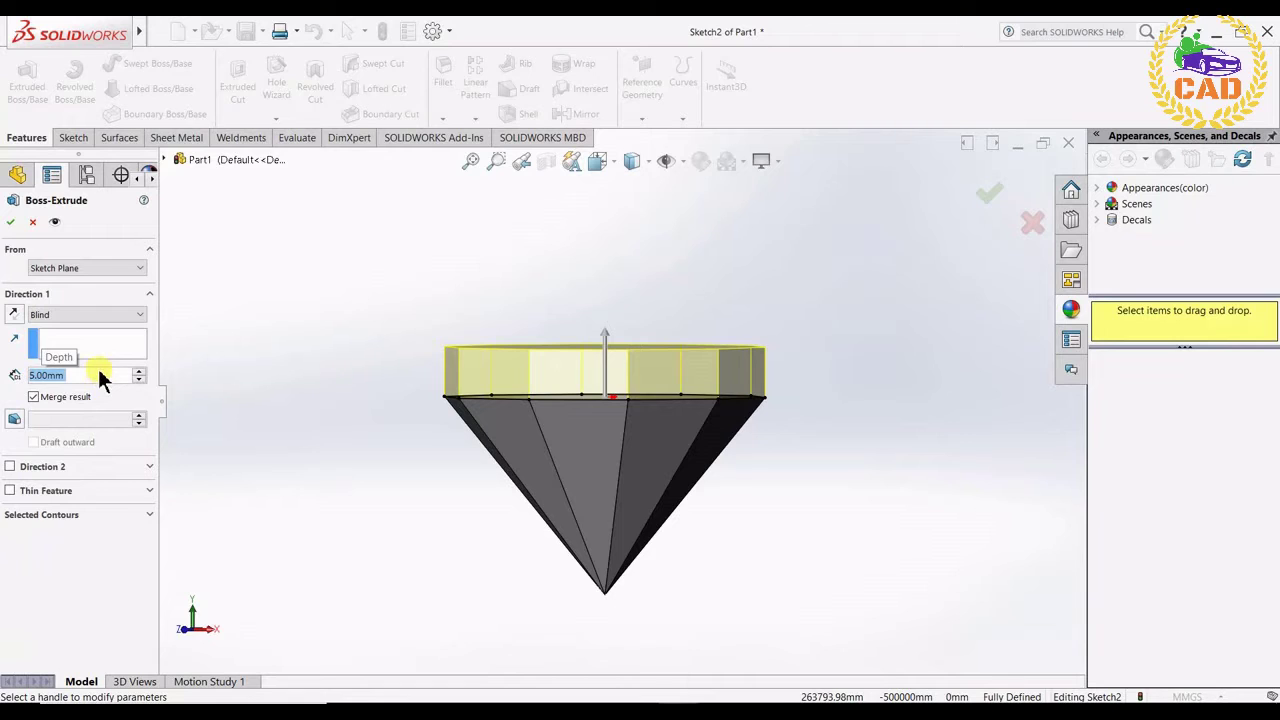
type("7")
key("Return")
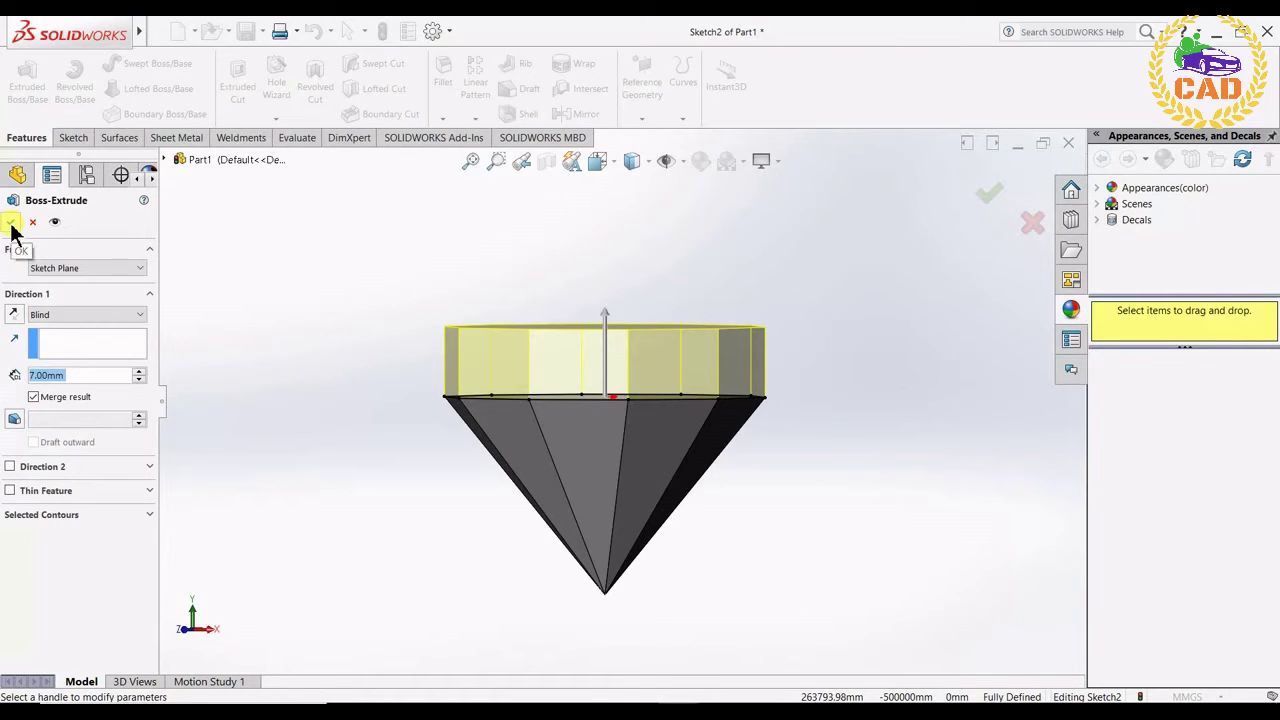
Apply an inward draft of 38° to the upper extrusion and complete the feature.
left_click(46, 421)
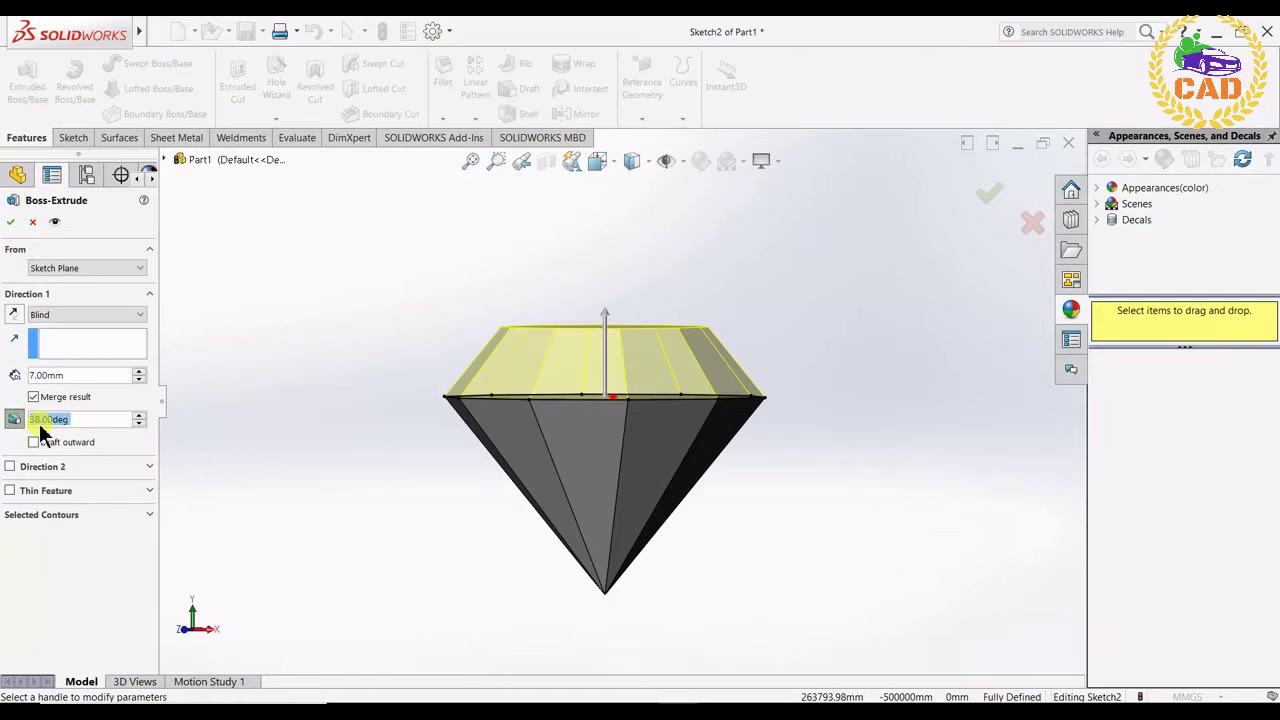
left_click(140, 415)
left_click(11, 222)
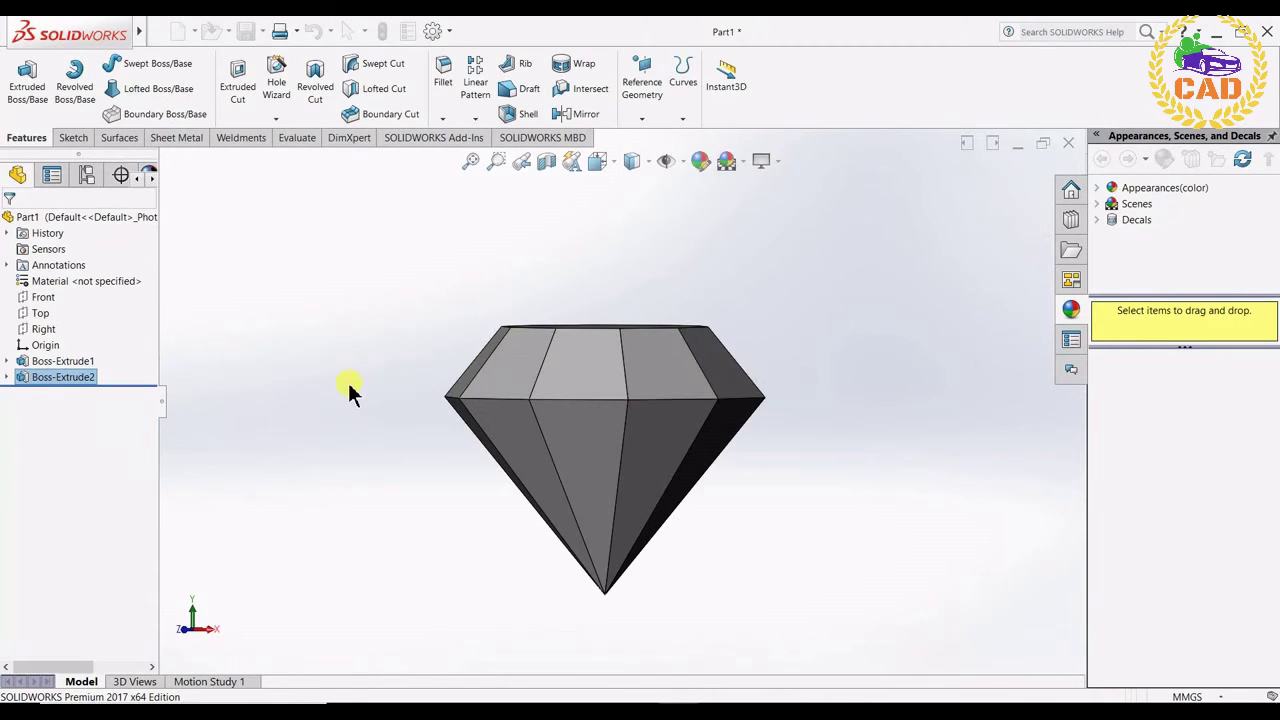
left_click(366, 415)
key("Down")
key("Down")
key("Down")
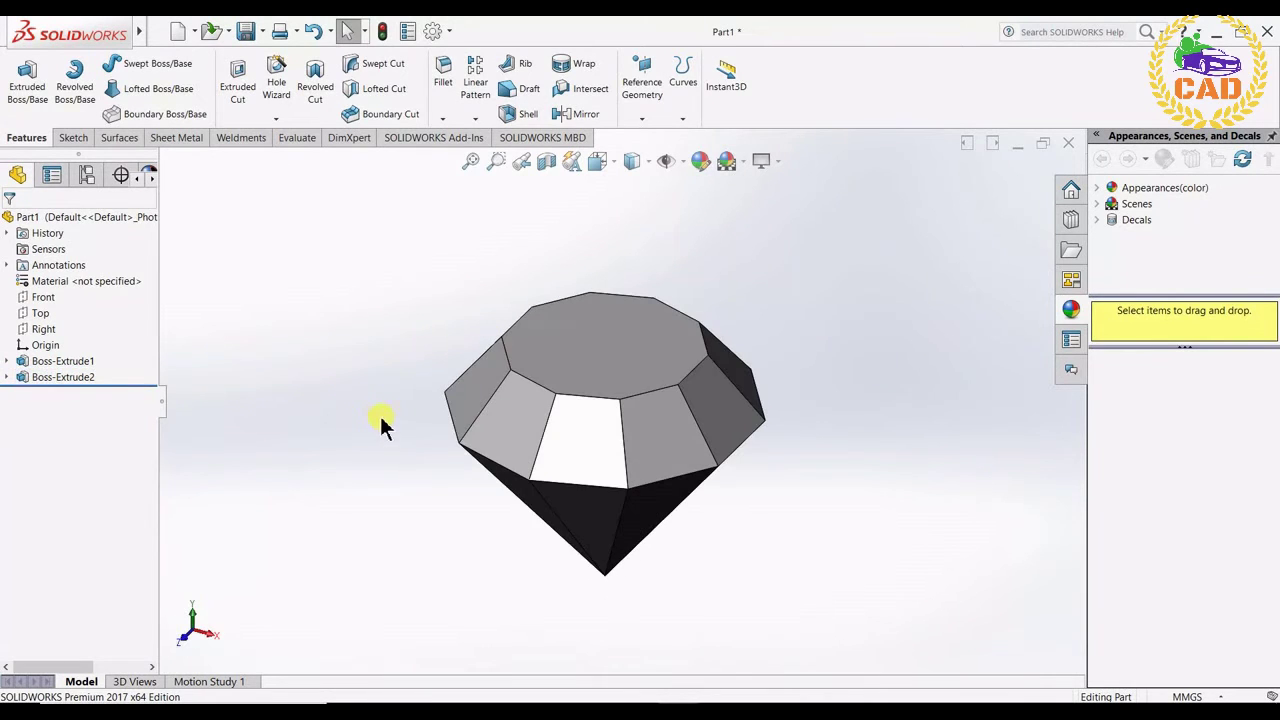
Create a reference plane through two alternate corners of the flat top face and the girdle vertex below and between them.
key("Up")
left_click(650, 117)
left_click(653, 135)
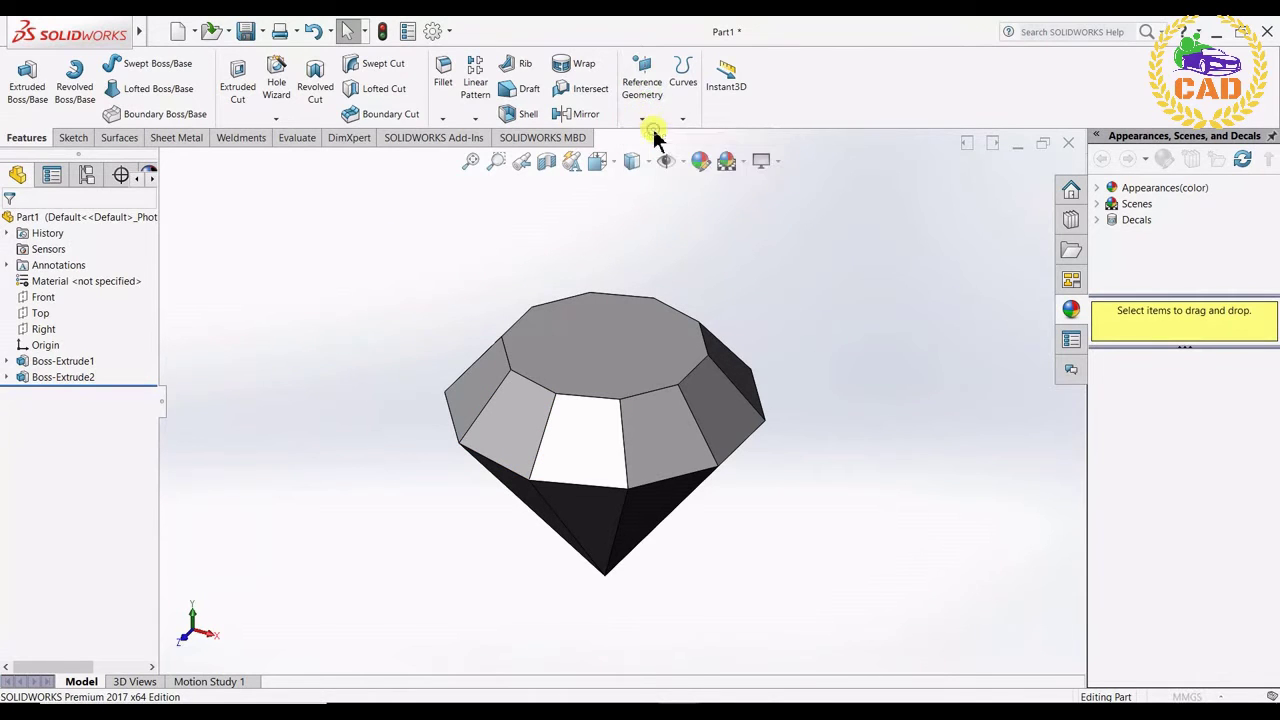
left_click(507, 372)
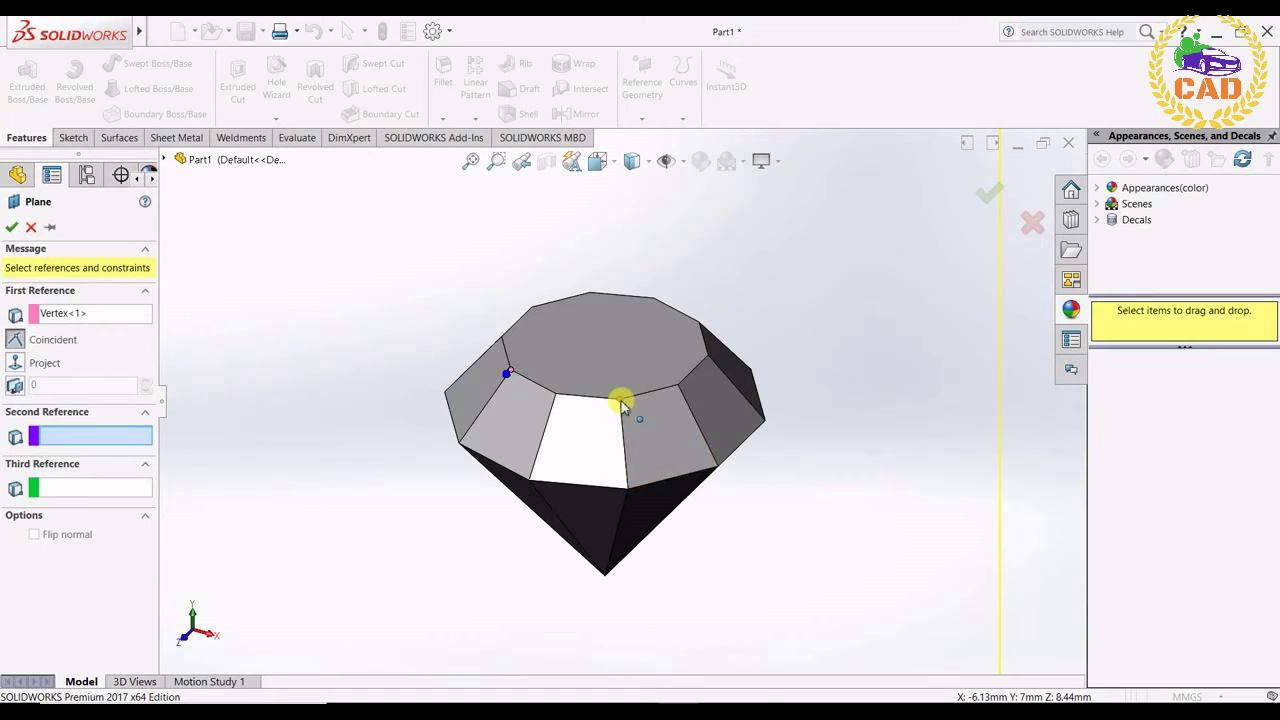
left_click(620, 401)
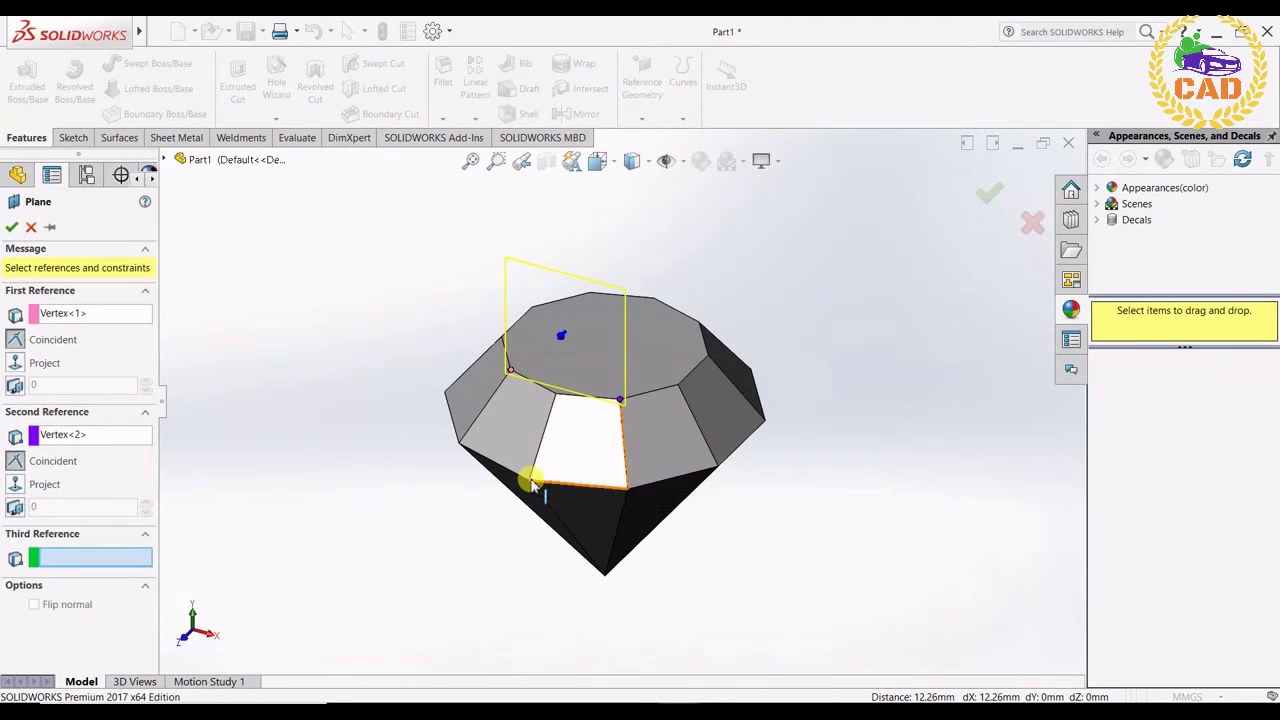
left_click(529, 482)
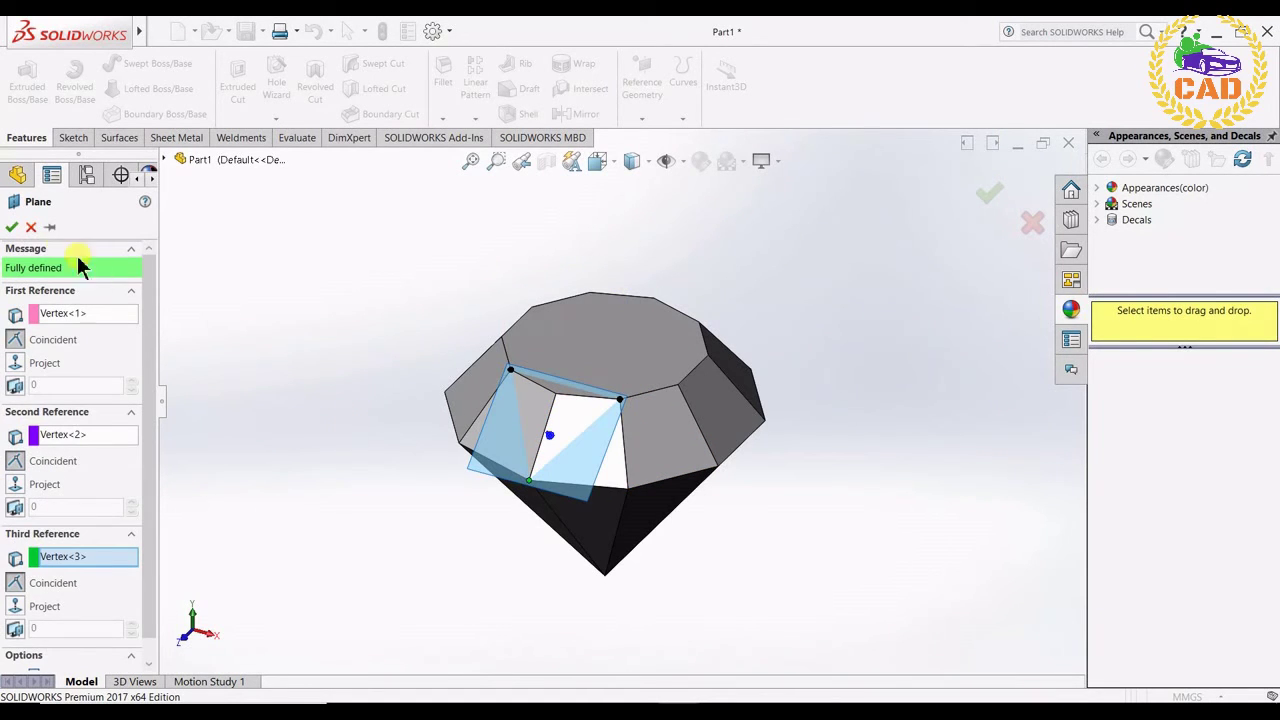
left_click(12, 228)
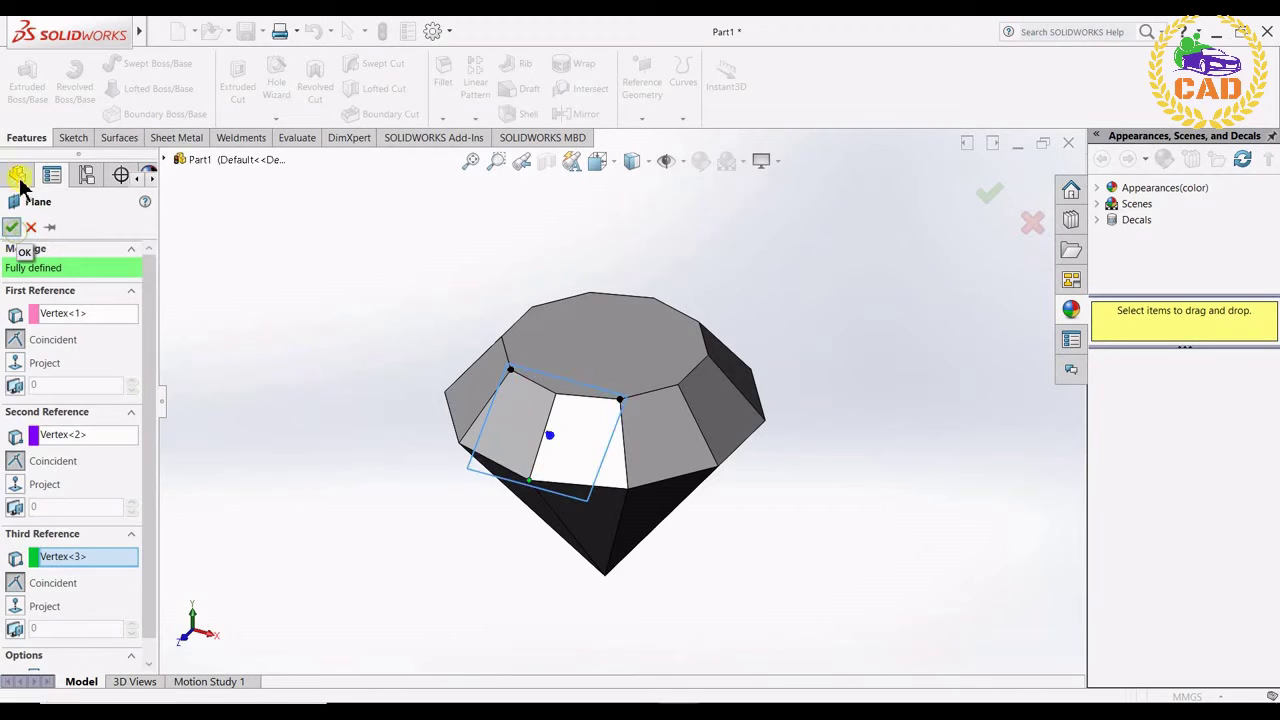
Sketch a closed triangle on the new plane with lines connecting the plane's three defining vertices.
left_click(72, 138)
left_click(18, 72)
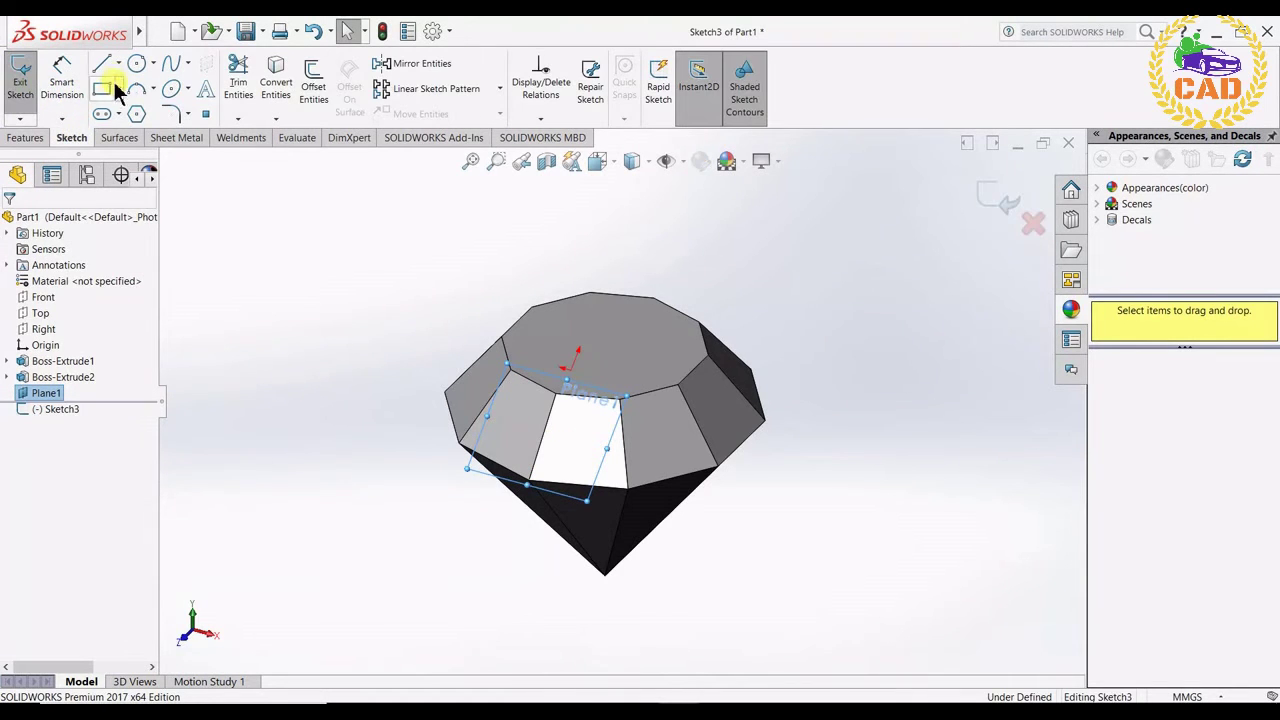
left_click(106, 68)
left_click(508, 366)
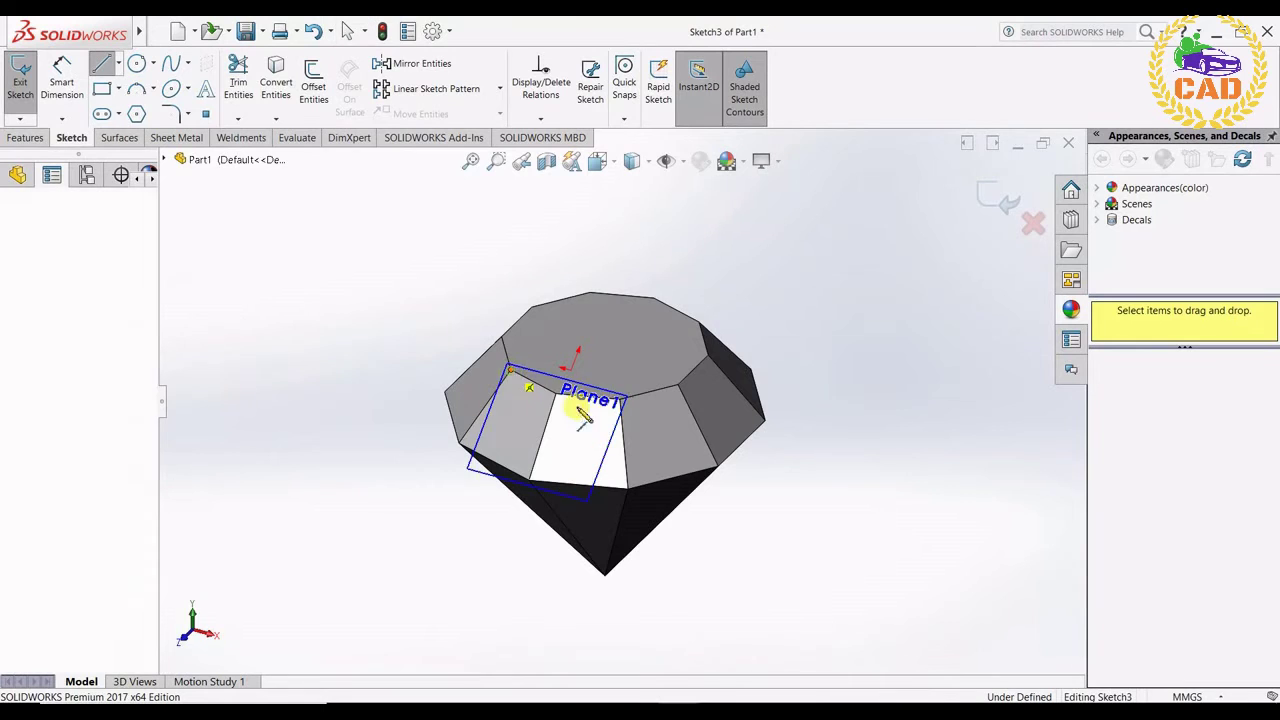
left_click(619, 403)
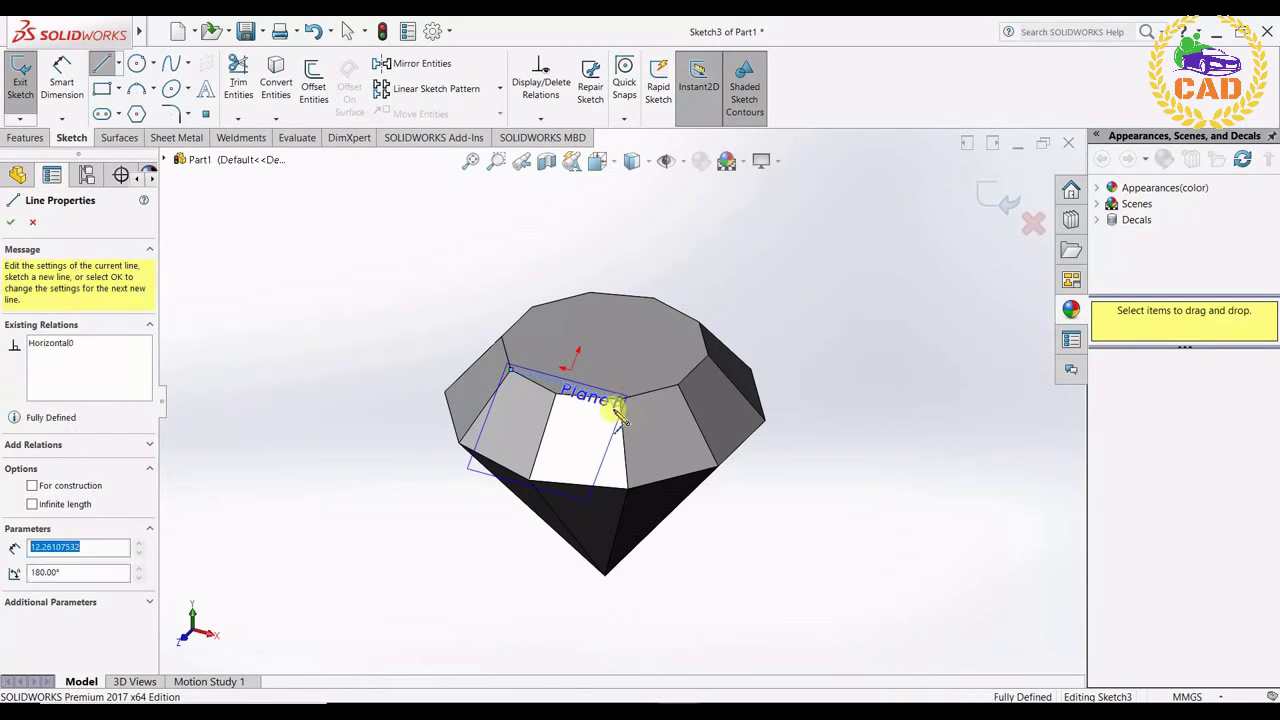
left_click(530, 480)
left_click(509, 371)
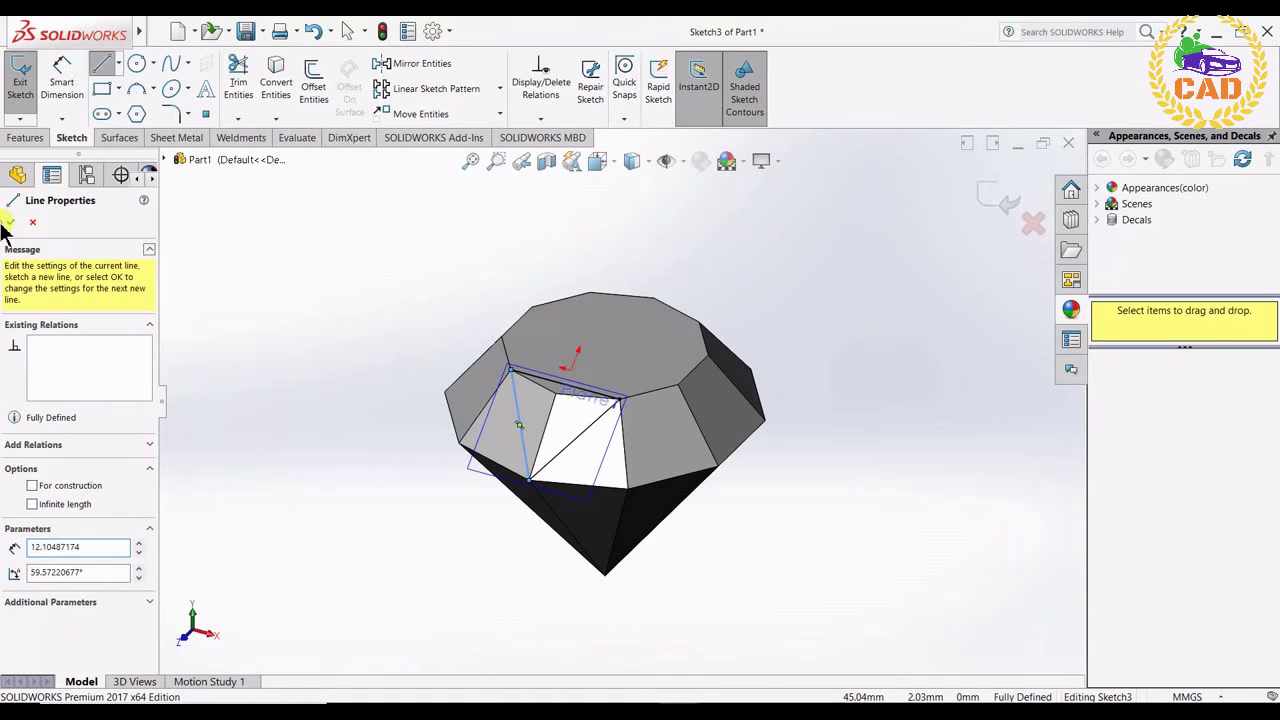
left_click(10, 222)
Cut-extrude the triangle with a 7 mm blind depth to trim the corner between the two upper facets.
left_click(25, 137)
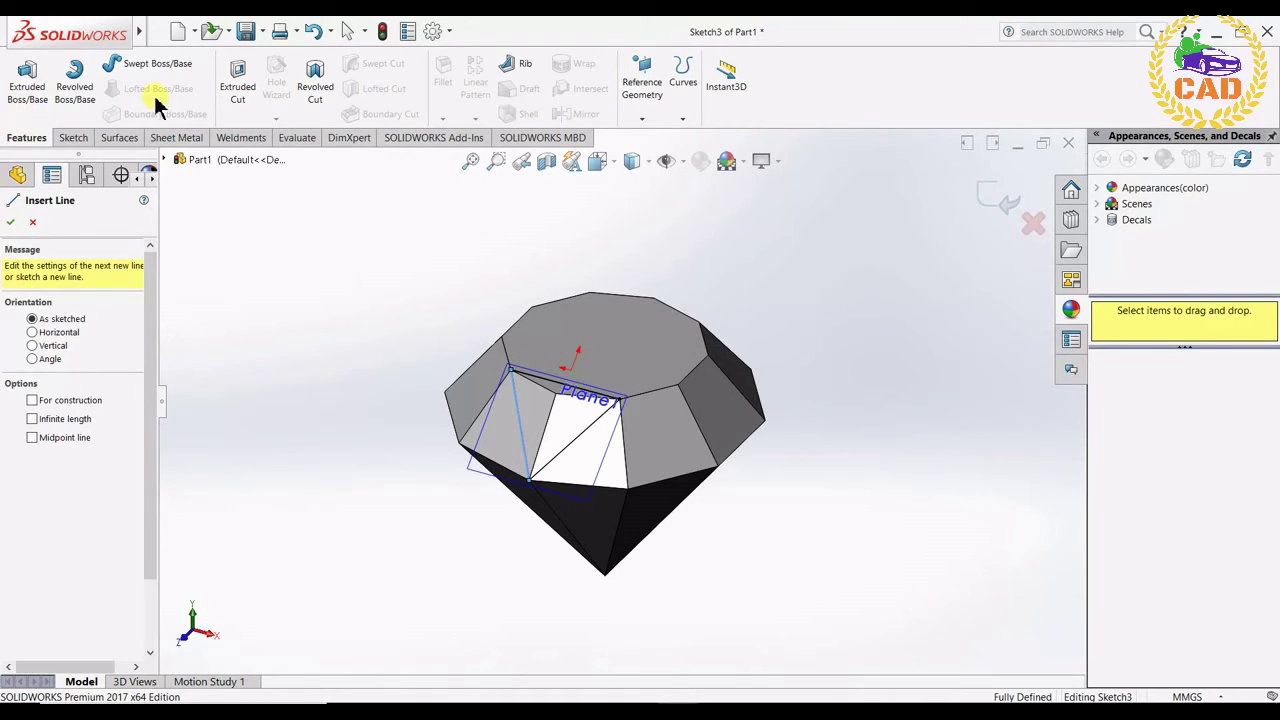
left_click(242, 95)
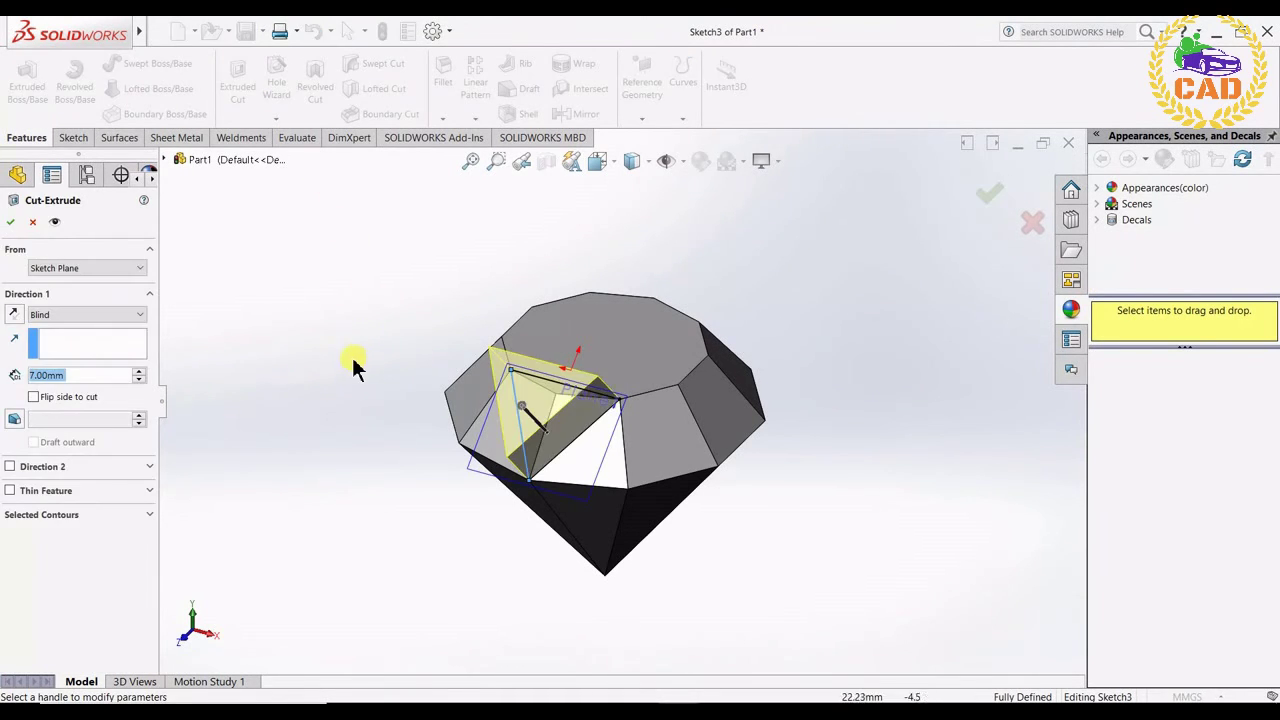
left_click(10, 222)
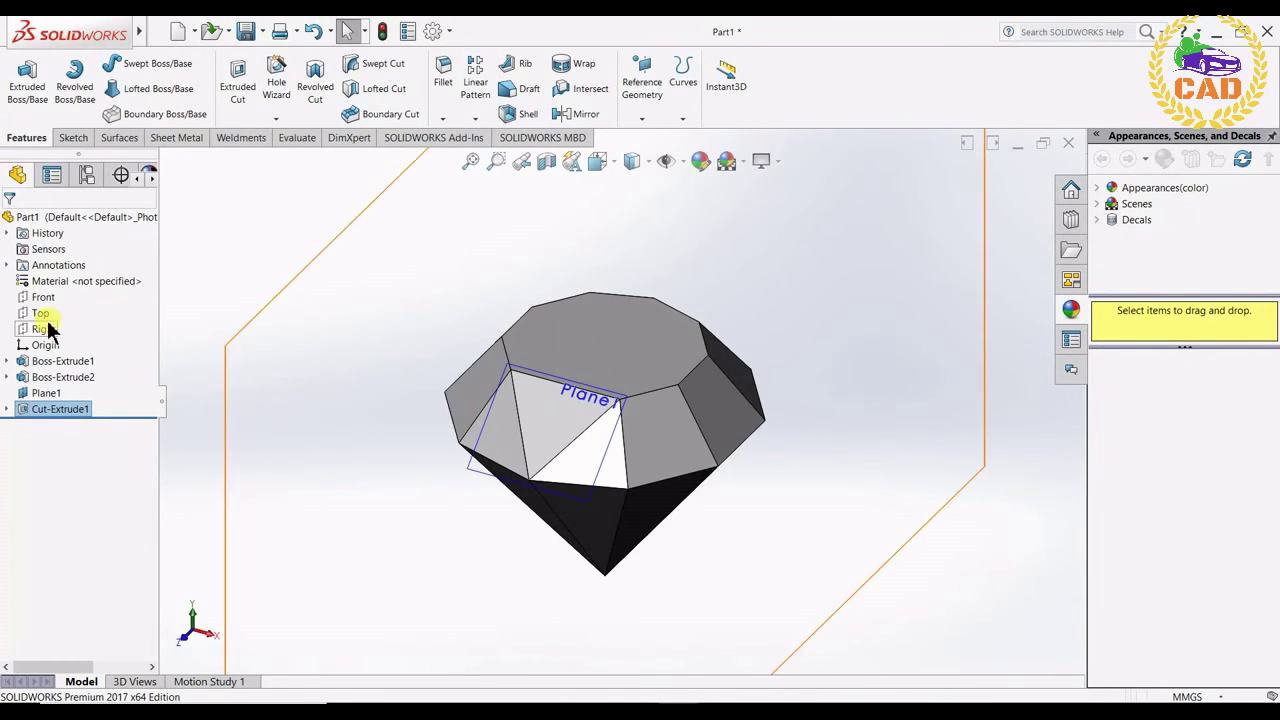
Create a reference axis at the intersection of the Front and Right planes.
scroll(229, 370, "up", 4)
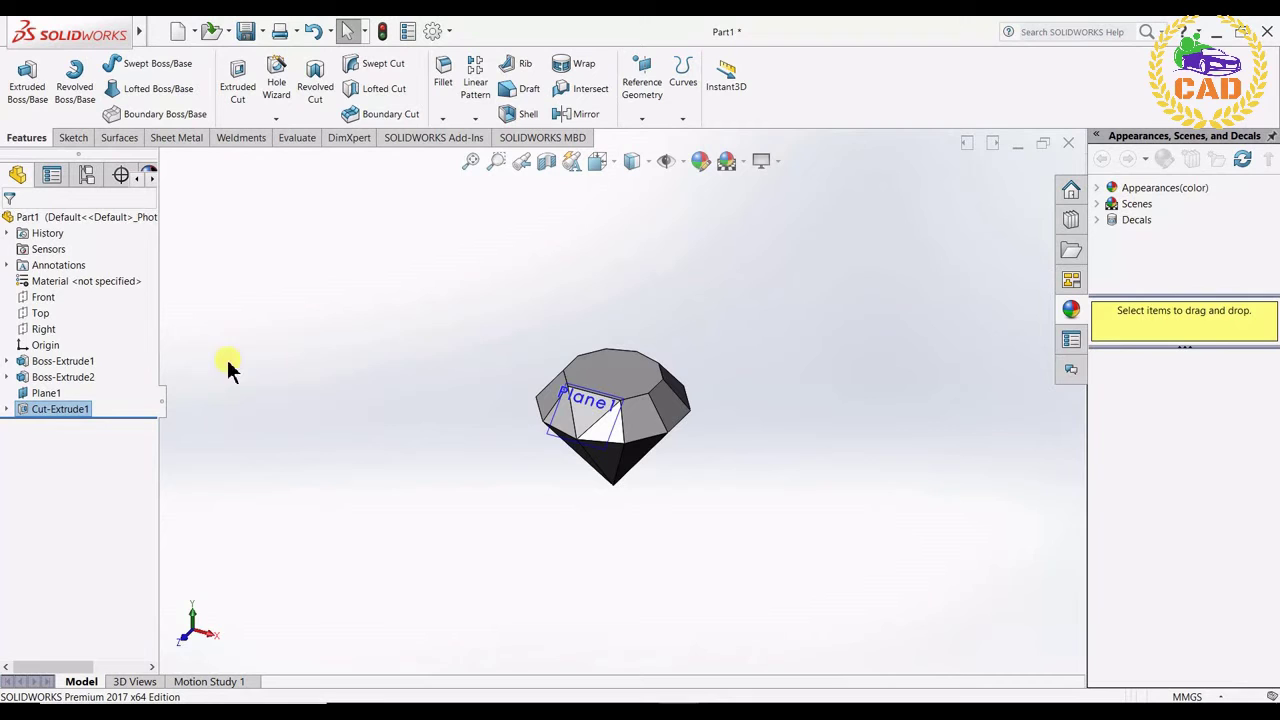
left_click(45, 297)
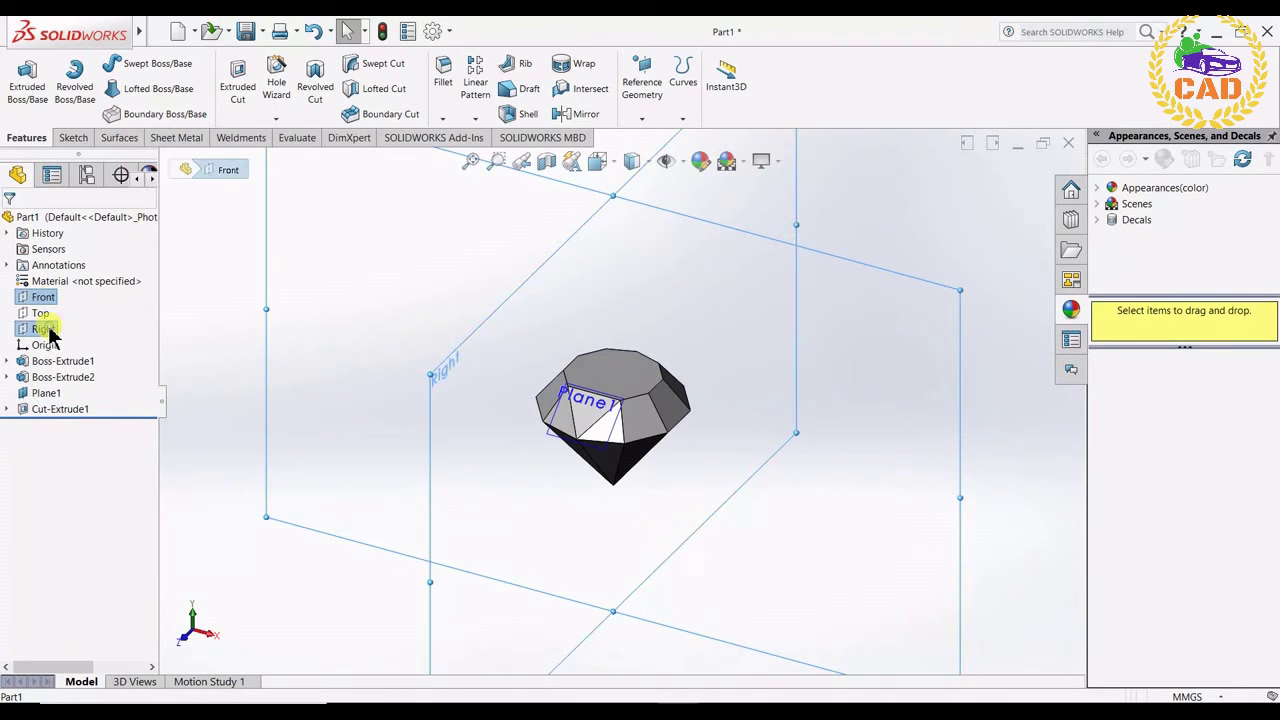
left_click(45, 329, "ctrl")
left_click(642, 116)
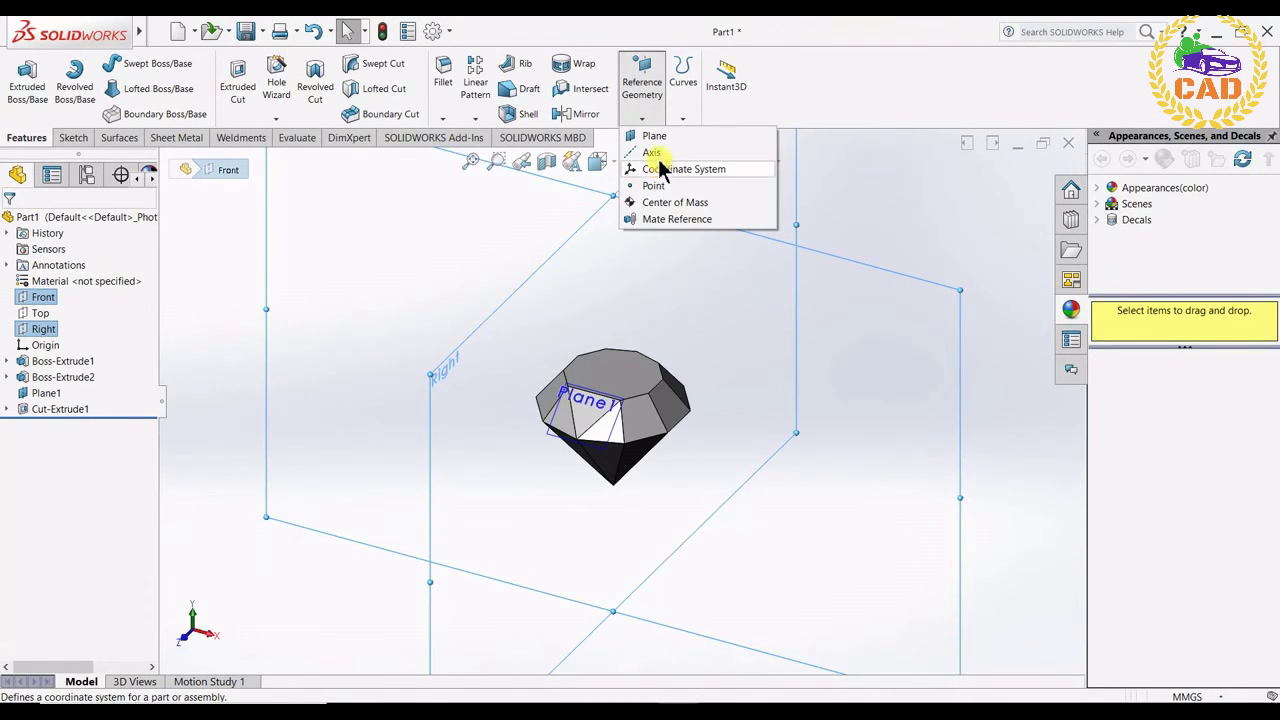
left_click(652, 153)
left_click(11, 223)
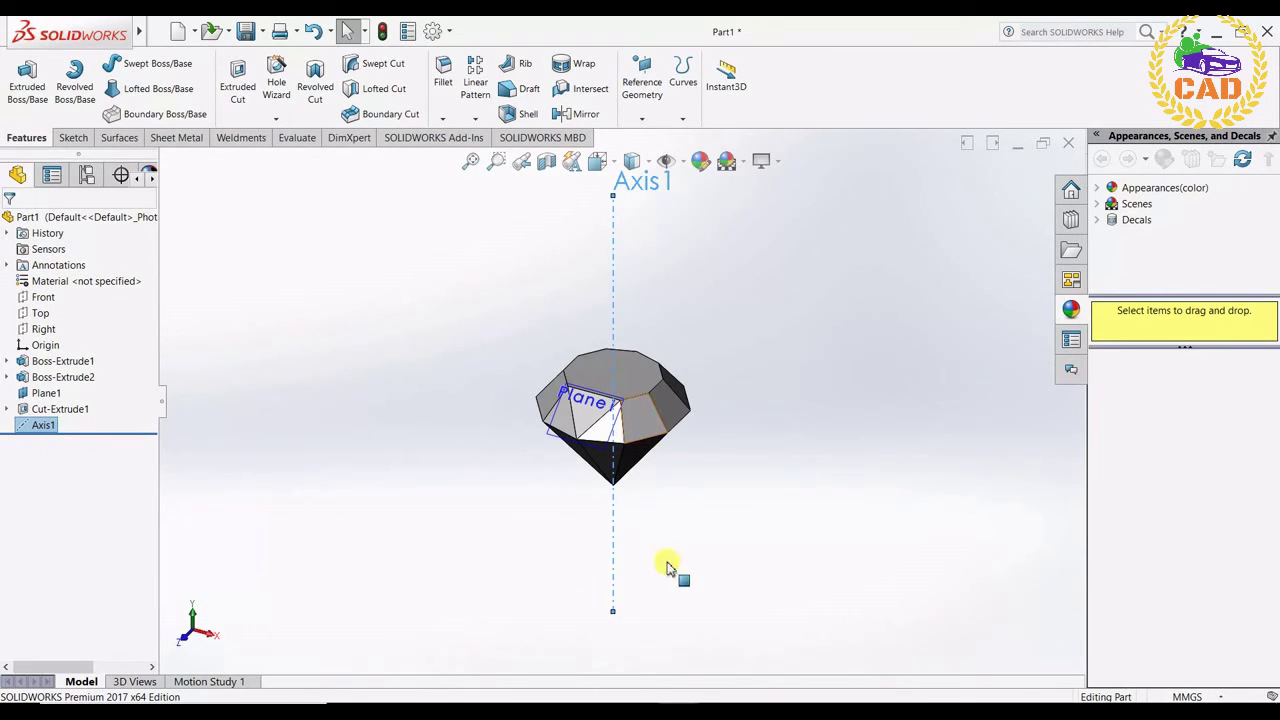
Circular-pattern the triangular cut around the vertical axis with 5 equally spaced instances over 360°.
right_click(561, 441)
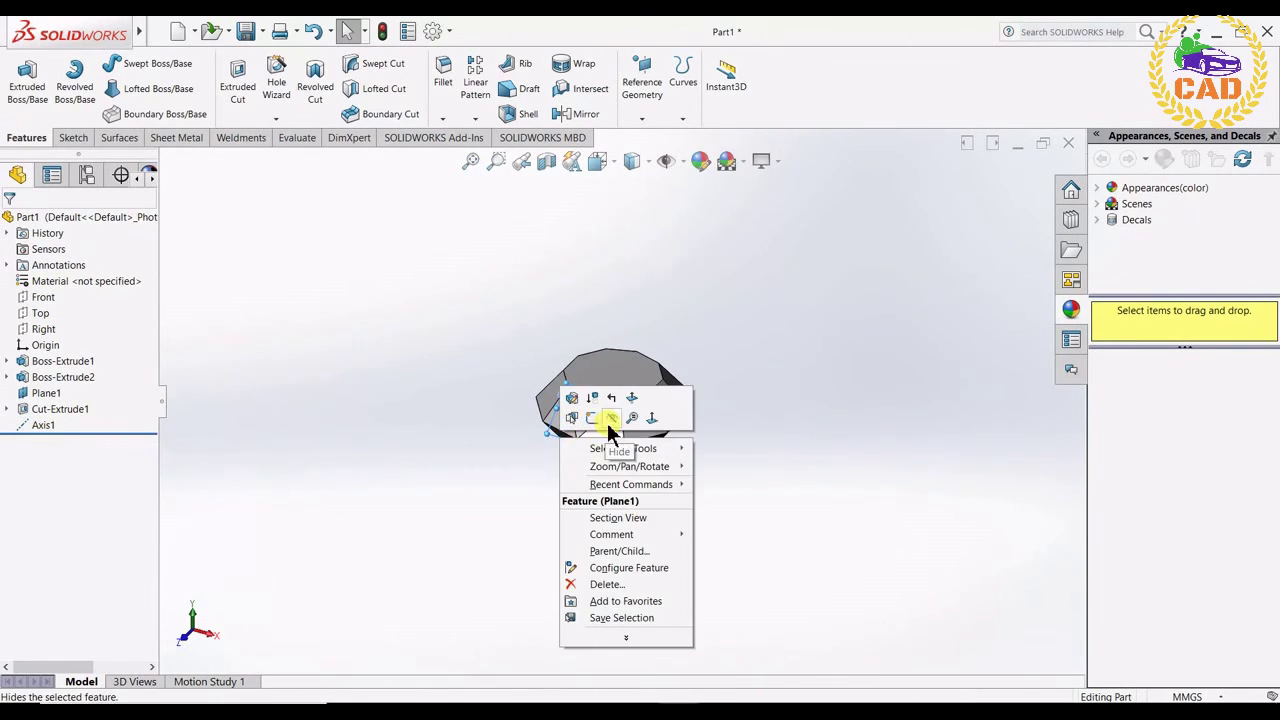
left_click(607, 423)
left_click(55, 427)
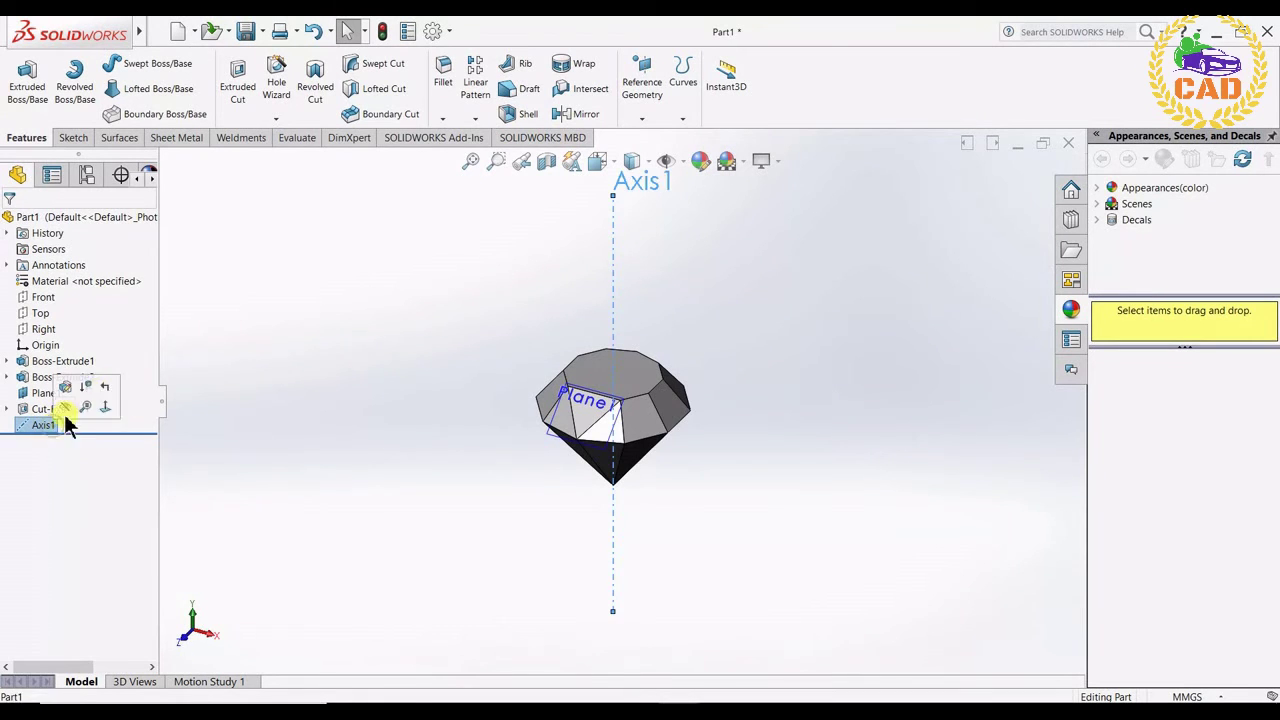
left_click(476, 120)
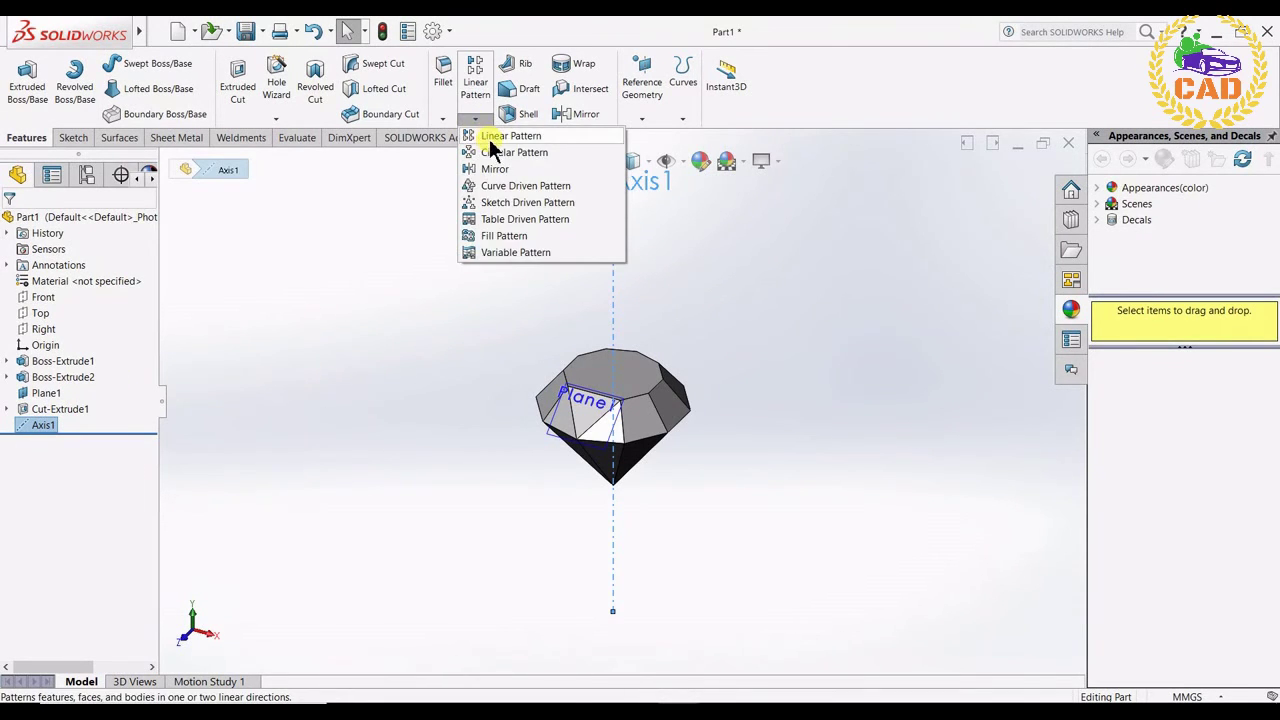
left_click(512, 152)
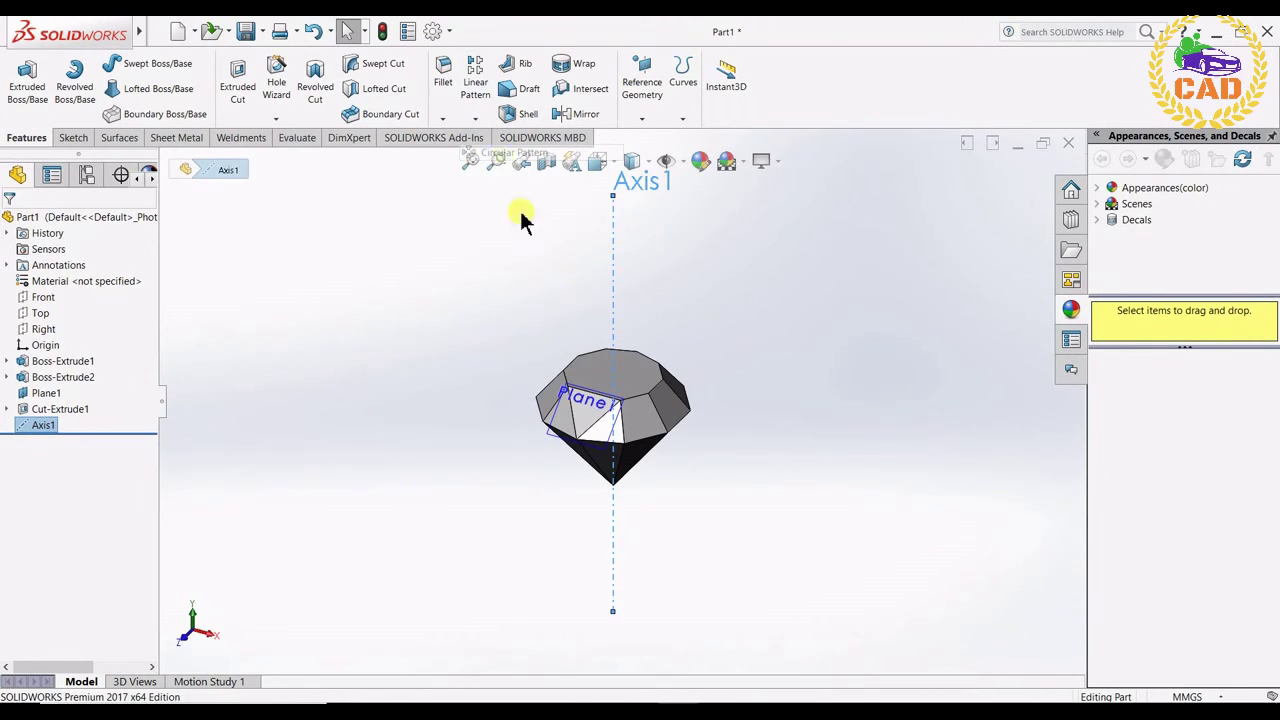
left_click(592, 425)
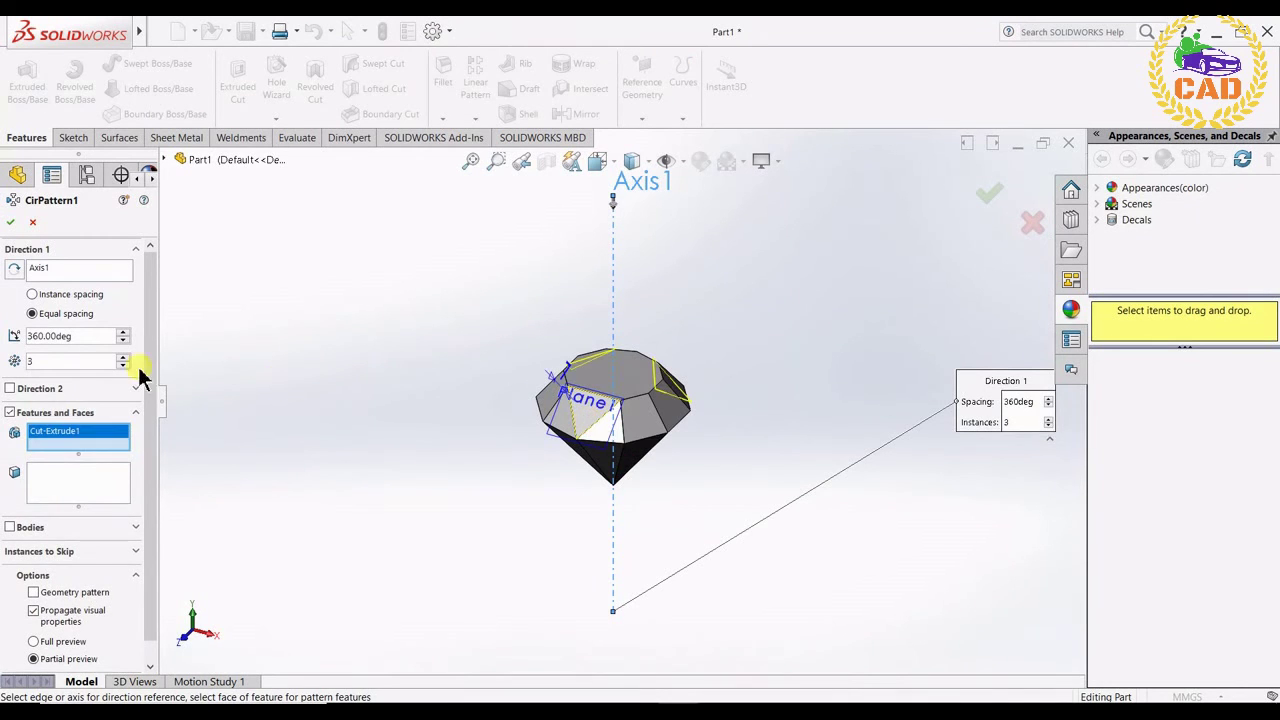
left_click(123, 356)
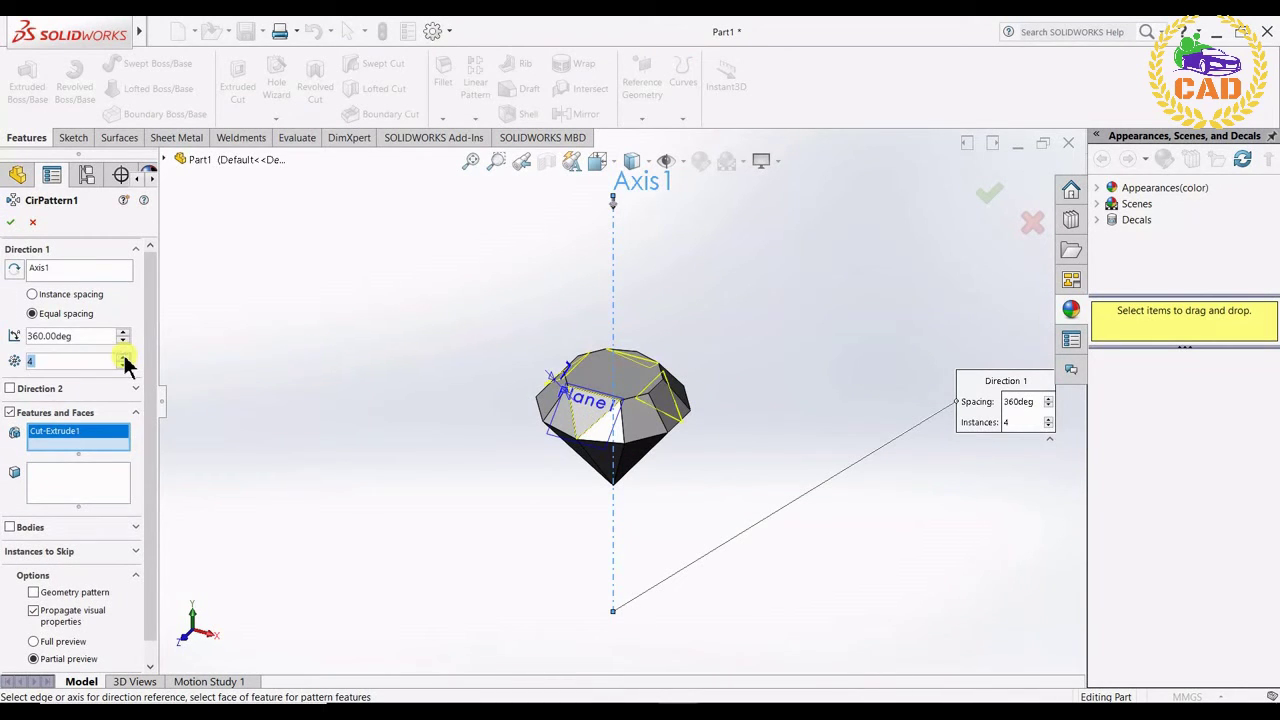
left_click(123, 356)
left_click(11, 223)
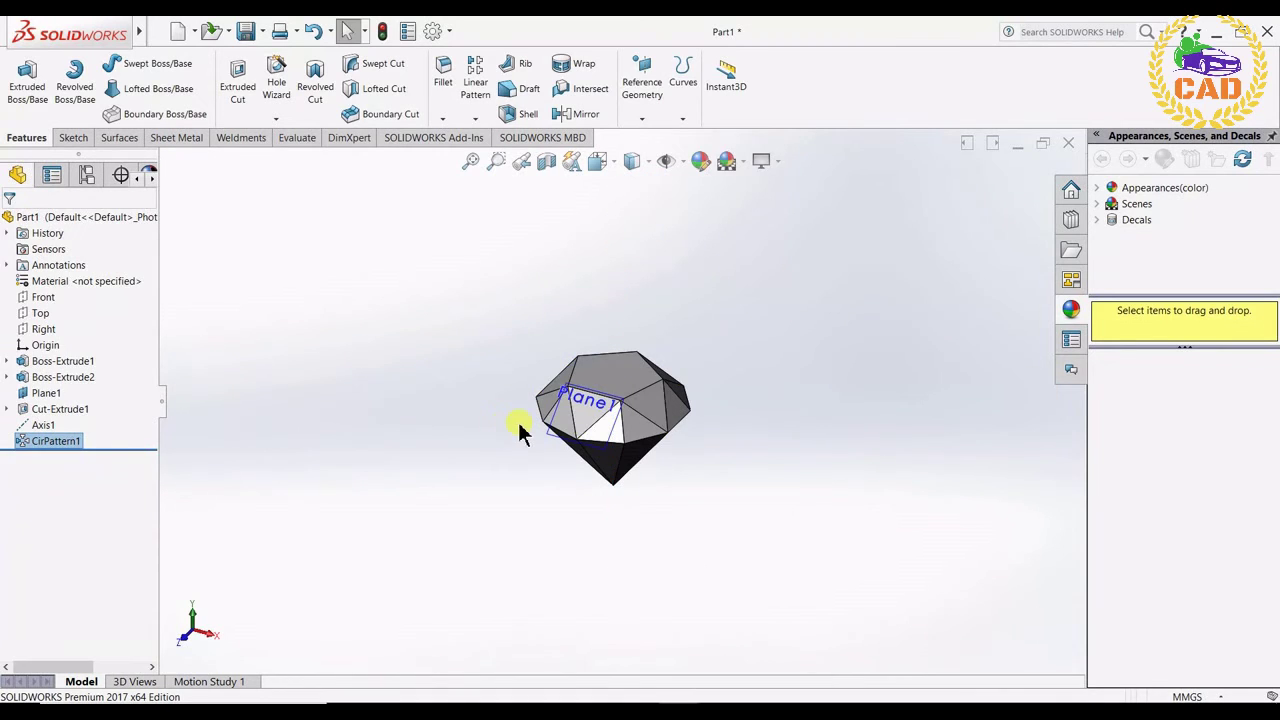
Hide the reference plane lying on the triangular facet.
scroll(660, 394, "down", 4)
scroll(540, 422, "up", 1)
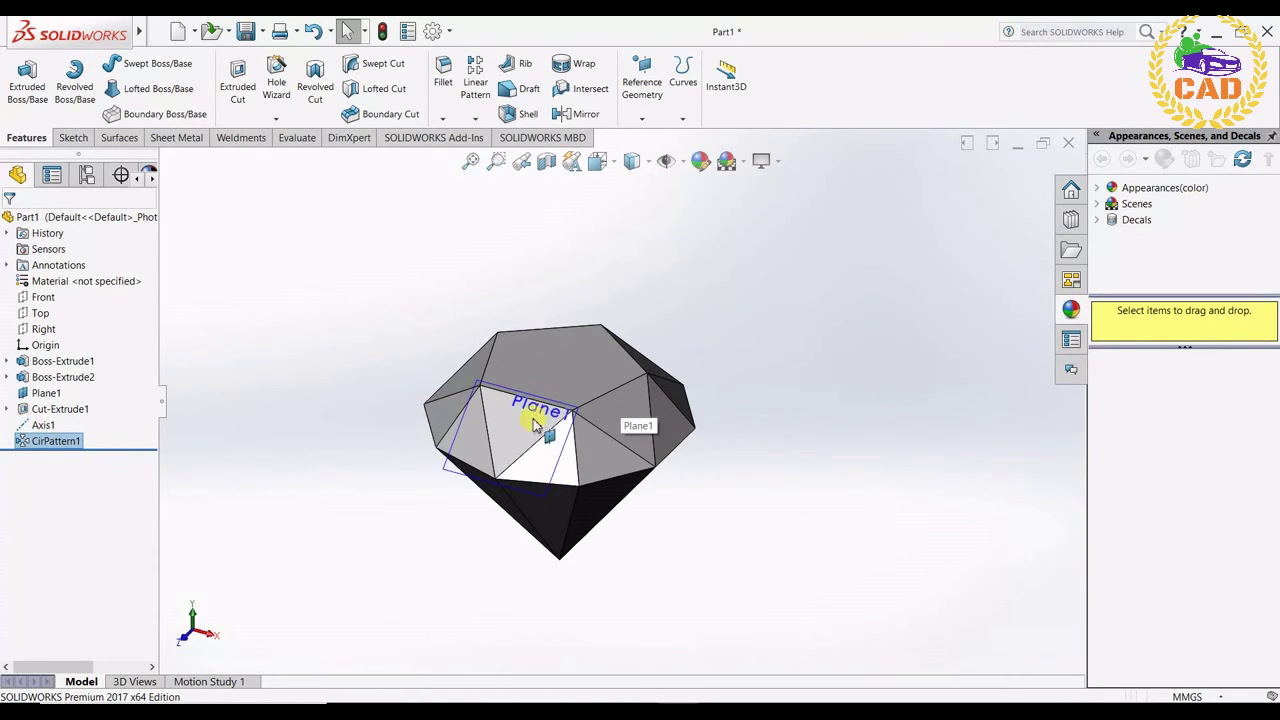
right_click(446, 466)
left_click(498, 447)
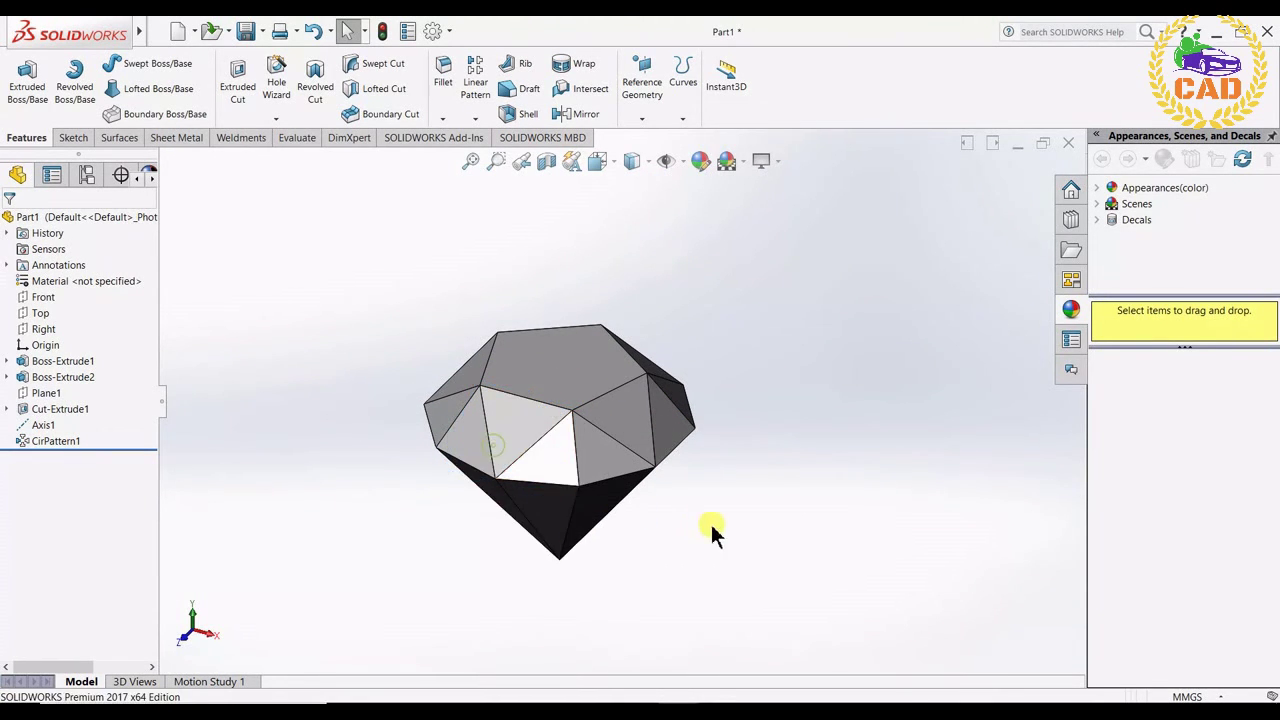
Check the diamond's underside and apply the Plain White scene.
key("shift+Down")
key("shift+Down")
key("shift+Down")
key("shift+Down")
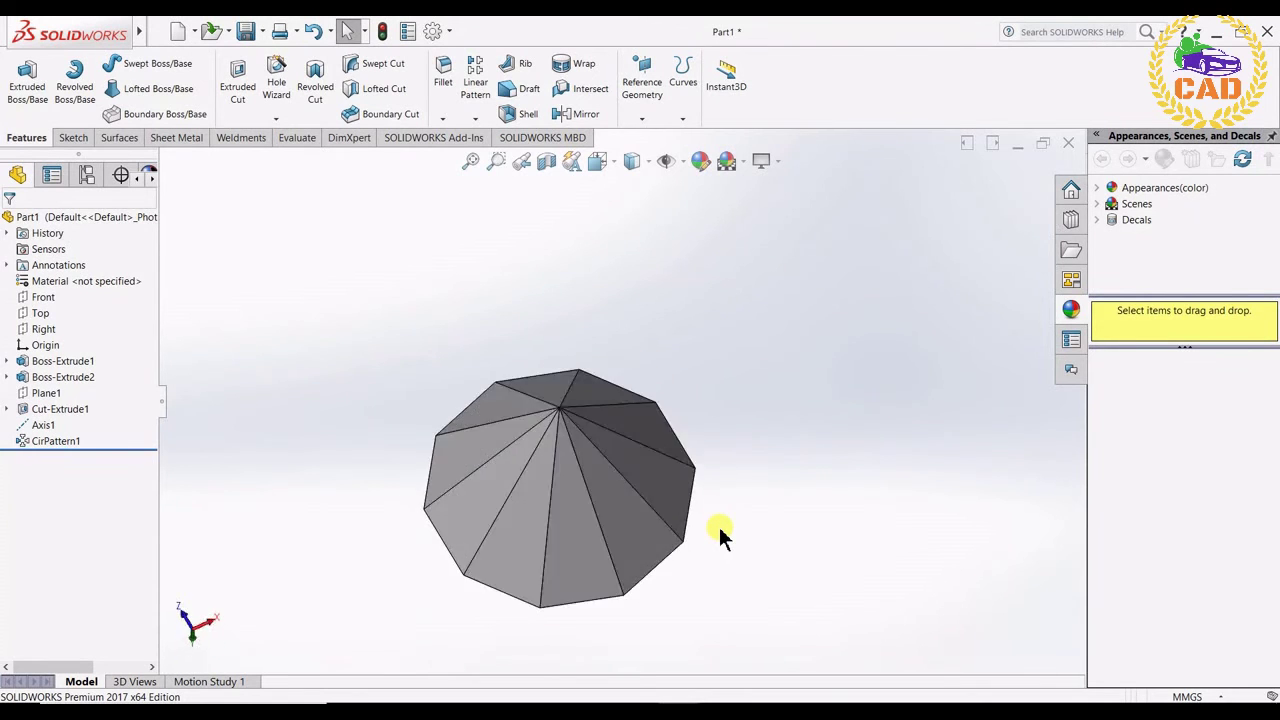
left_click(760, 161)
left_click(760, 161)
left_click(745, 161)
left_click(755, 201)
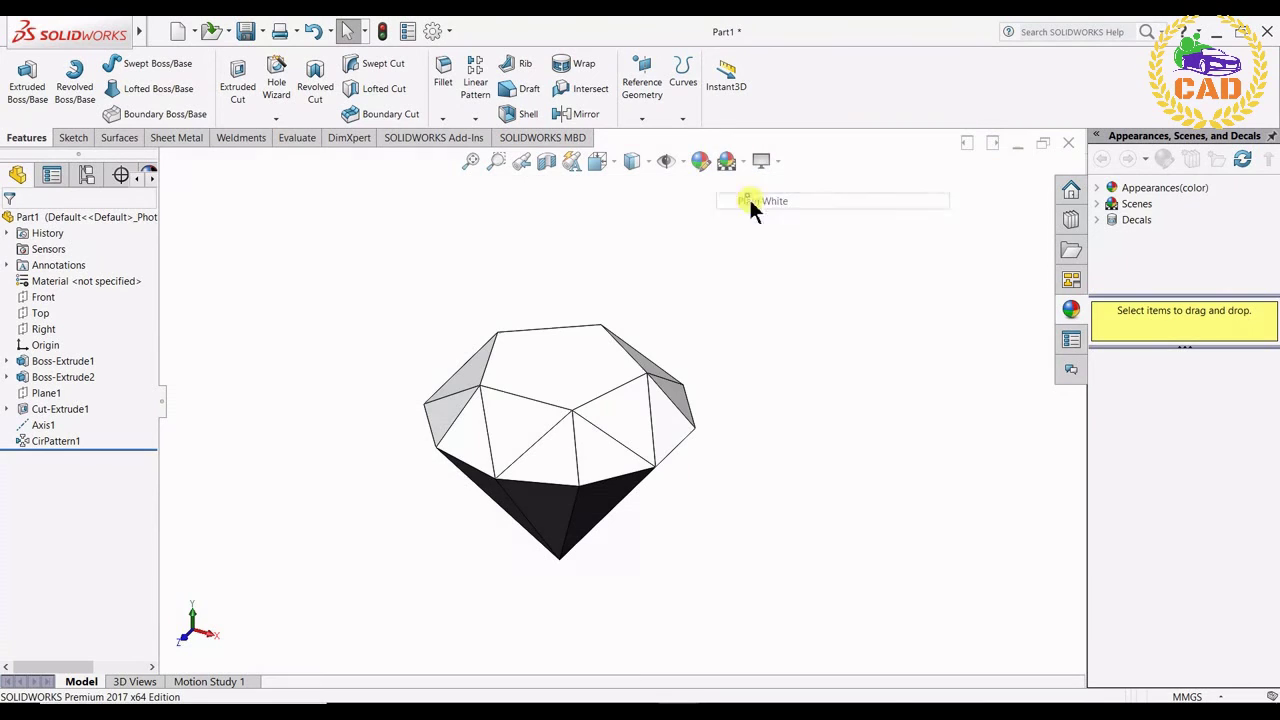
Apply the green thick glass appearance from the Thick Gloss glass library to the whole body.
left_click(1113, 191)
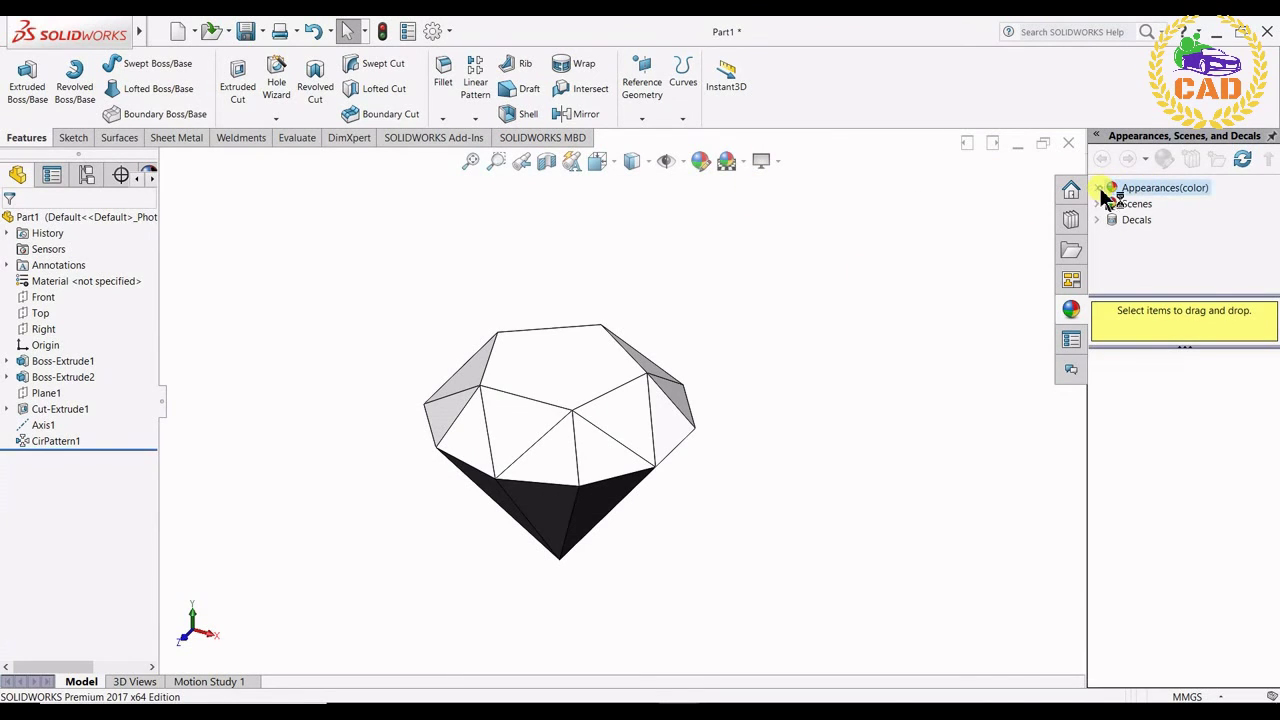
left_click(1113, 268)
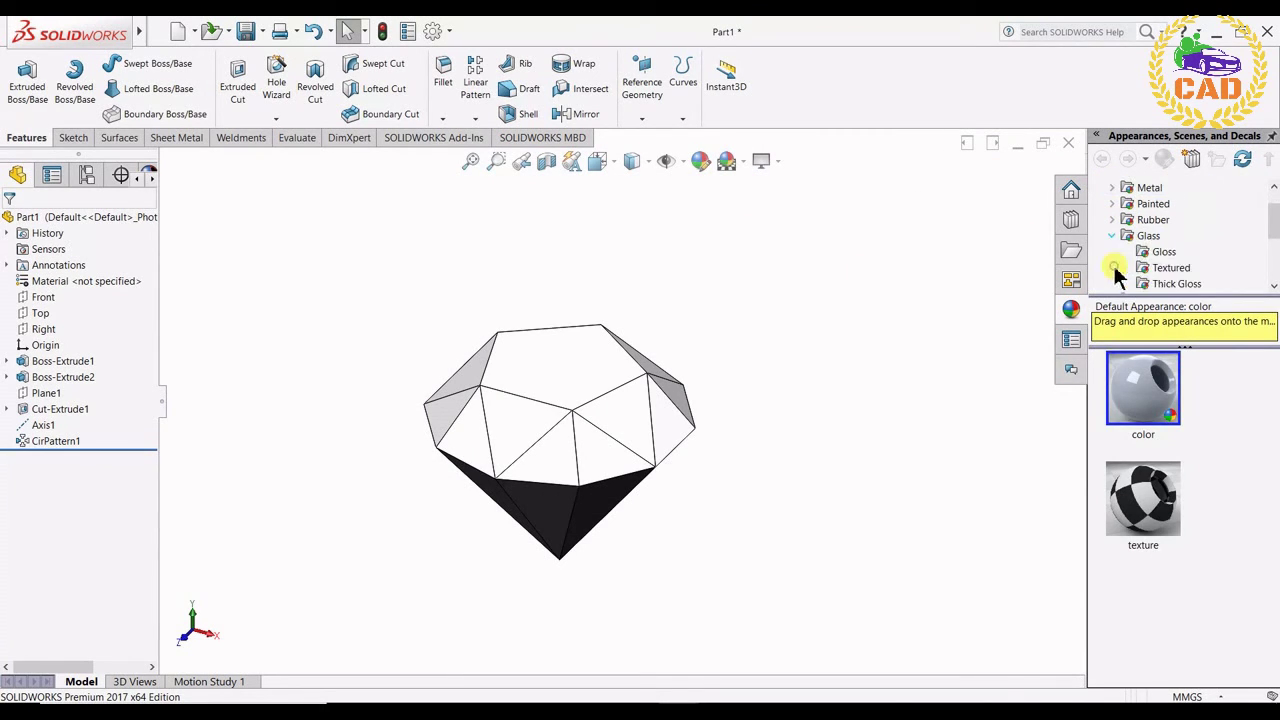
left_click(1167, 268)
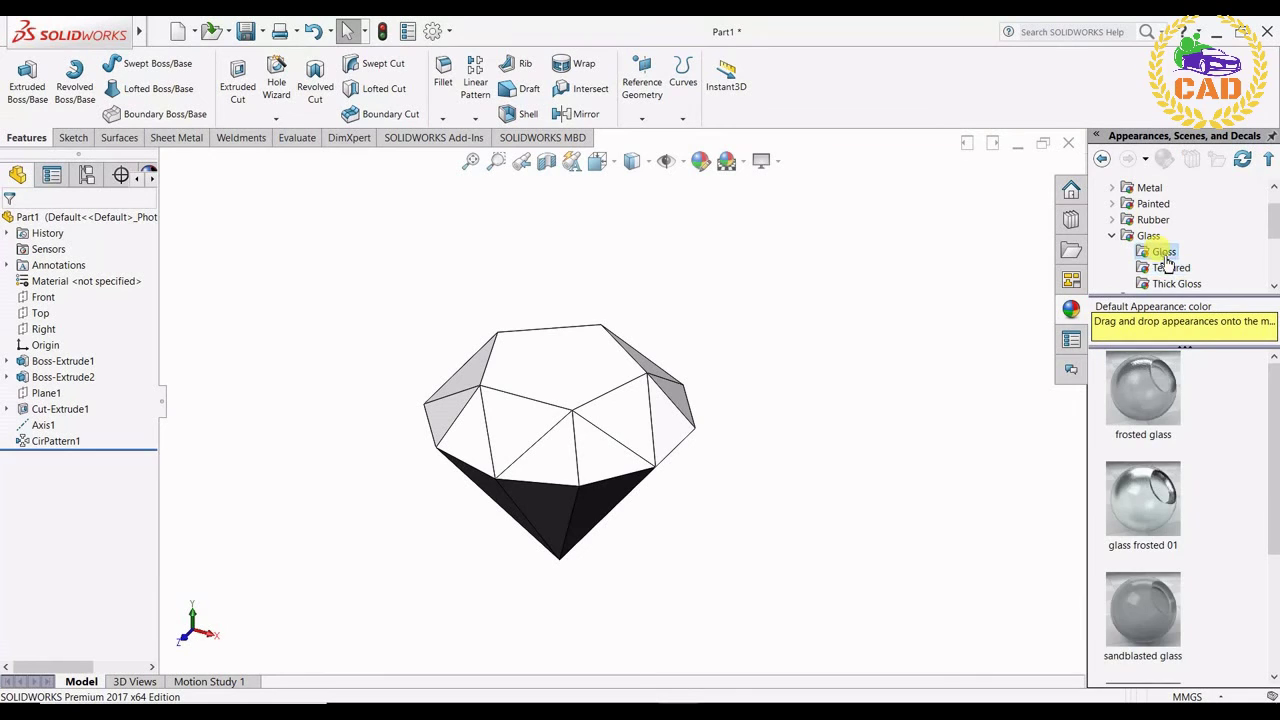
left_click(1164, 252)
scroll(1162, 440, "down", 3)
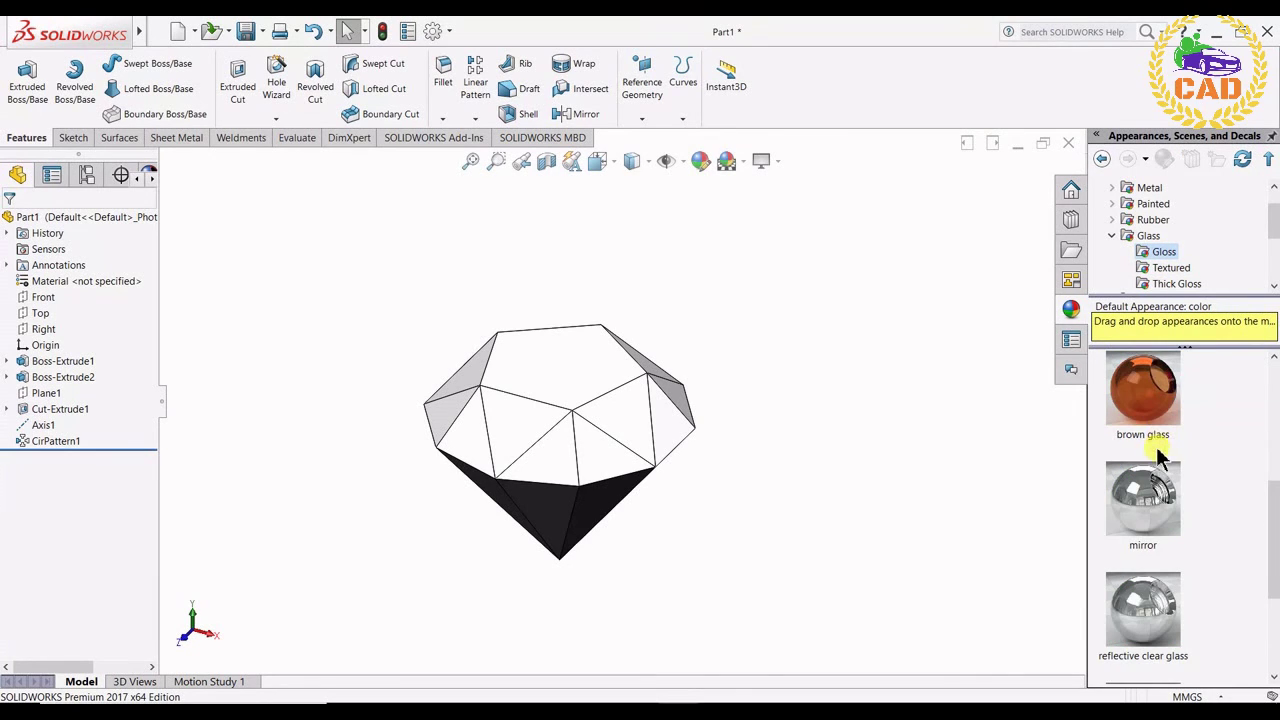
left_click(1178, 283)
scroll(1145, 423, "down", 1)
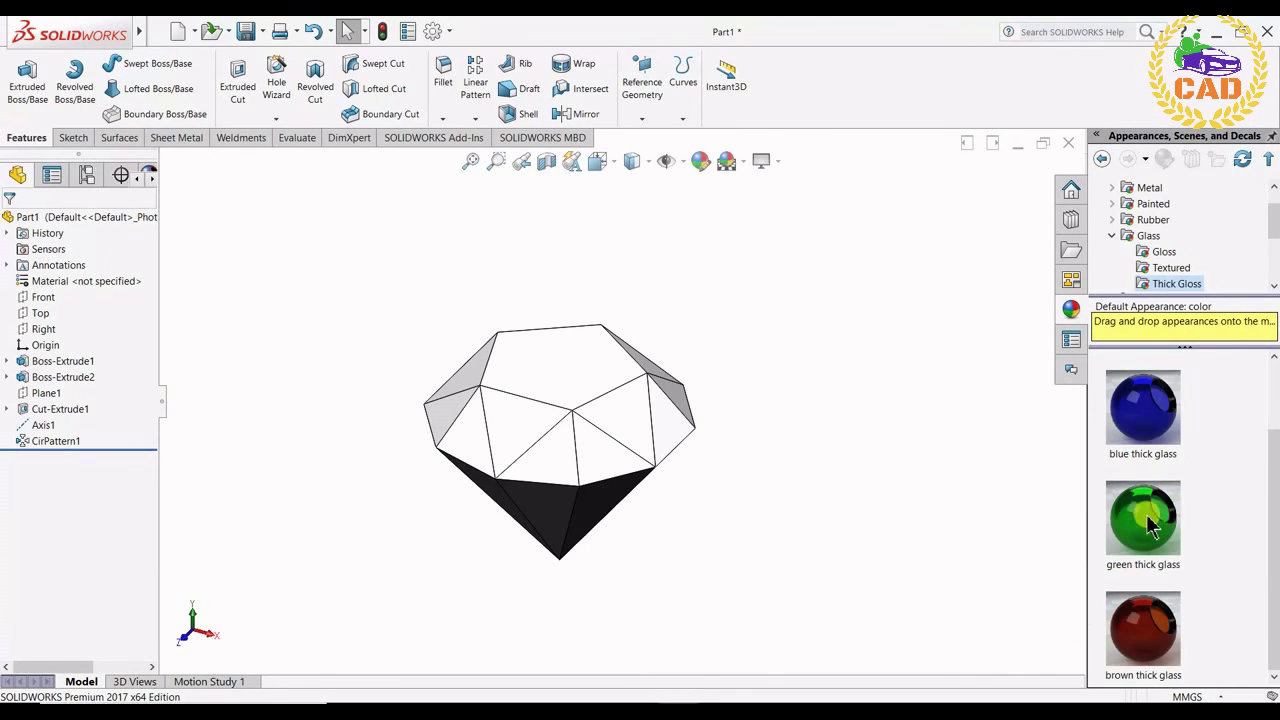
left_click_drag(1150, 530, 576, 440)
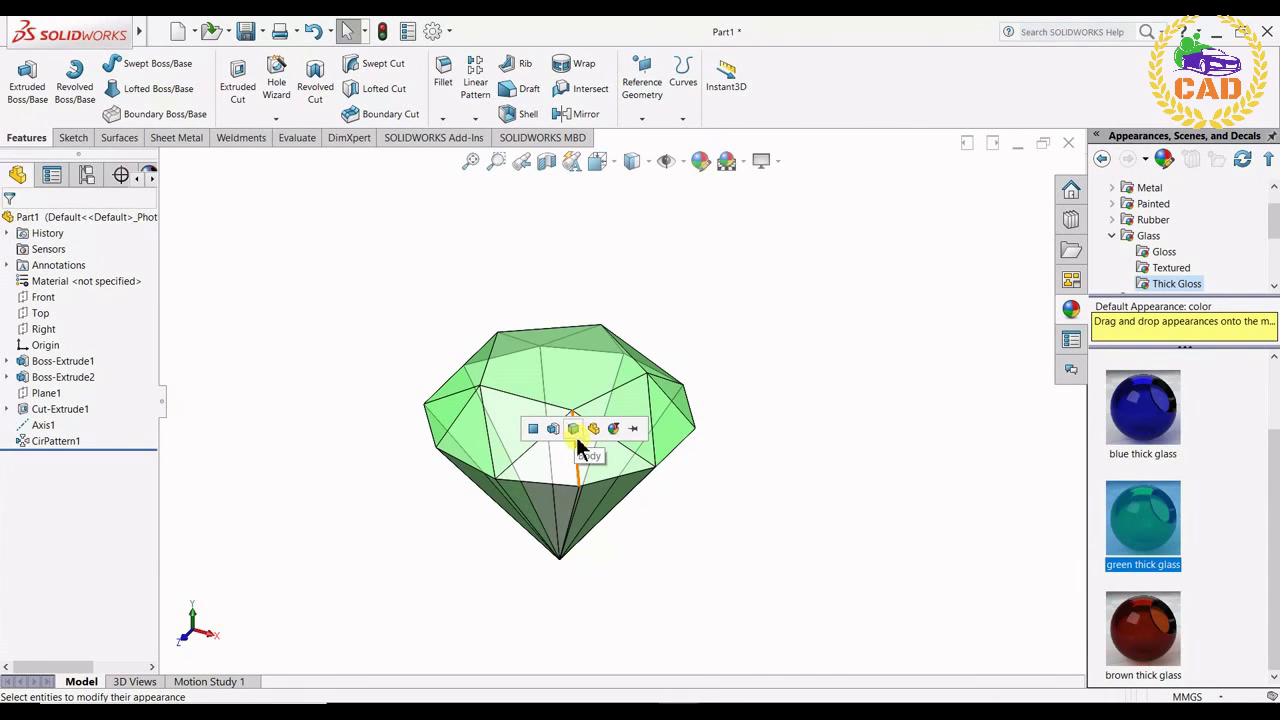
left_click(577, 438)
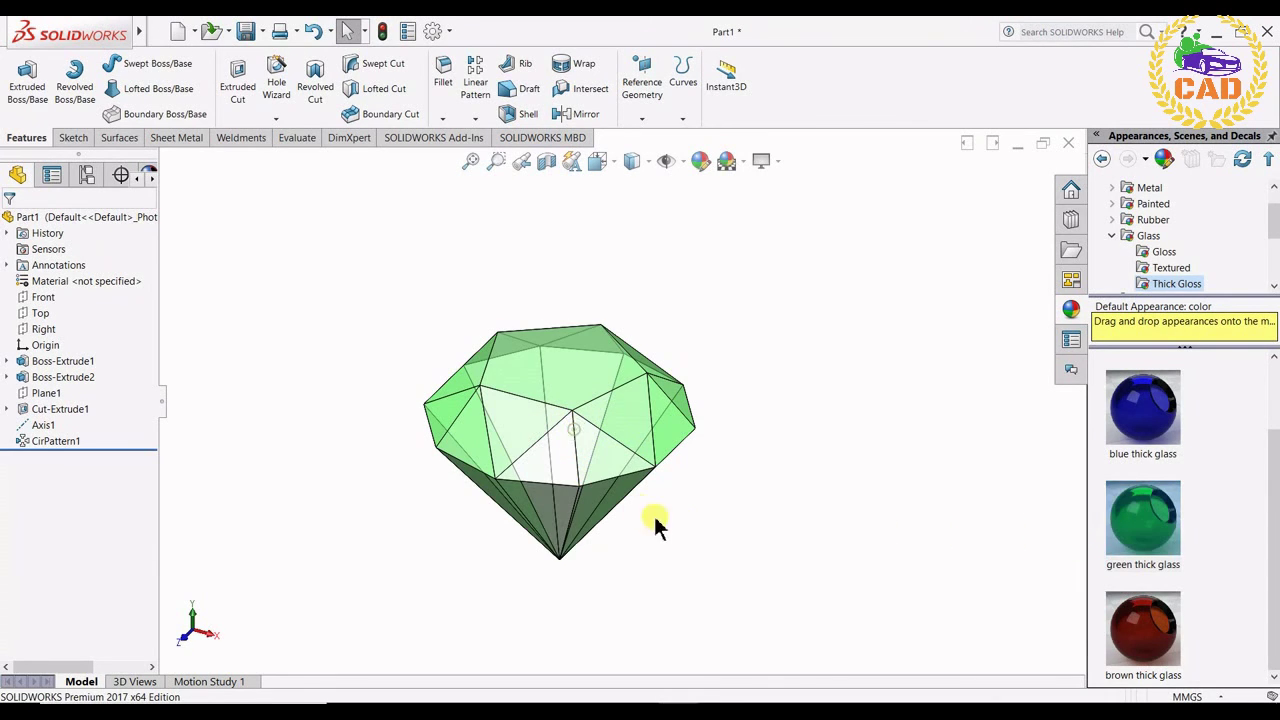
Set the display style to shaded without edges and view the diamond up close from a lower angle.
left_click(648, 162)
left_click(638, 220)
scroll(693, 430, "up", 2)
middle_click_drag(695, 430, 708, 413)
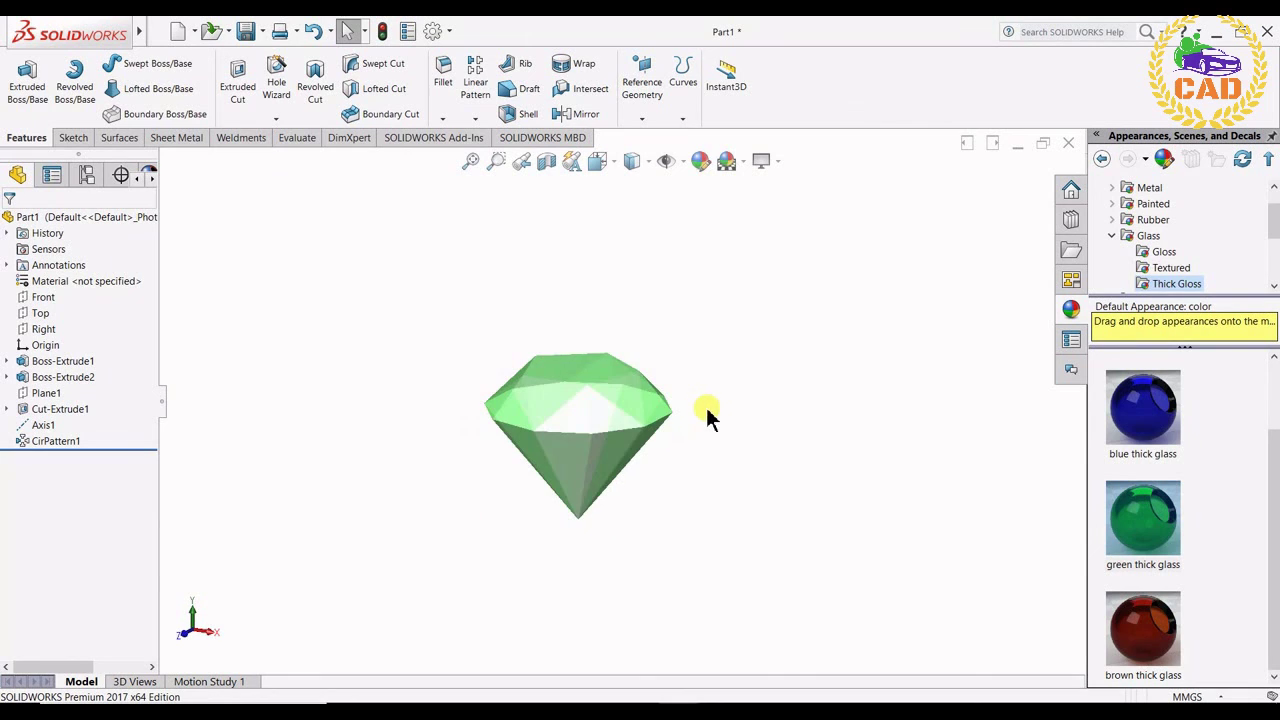
scroll(602, 419, "down", 4)
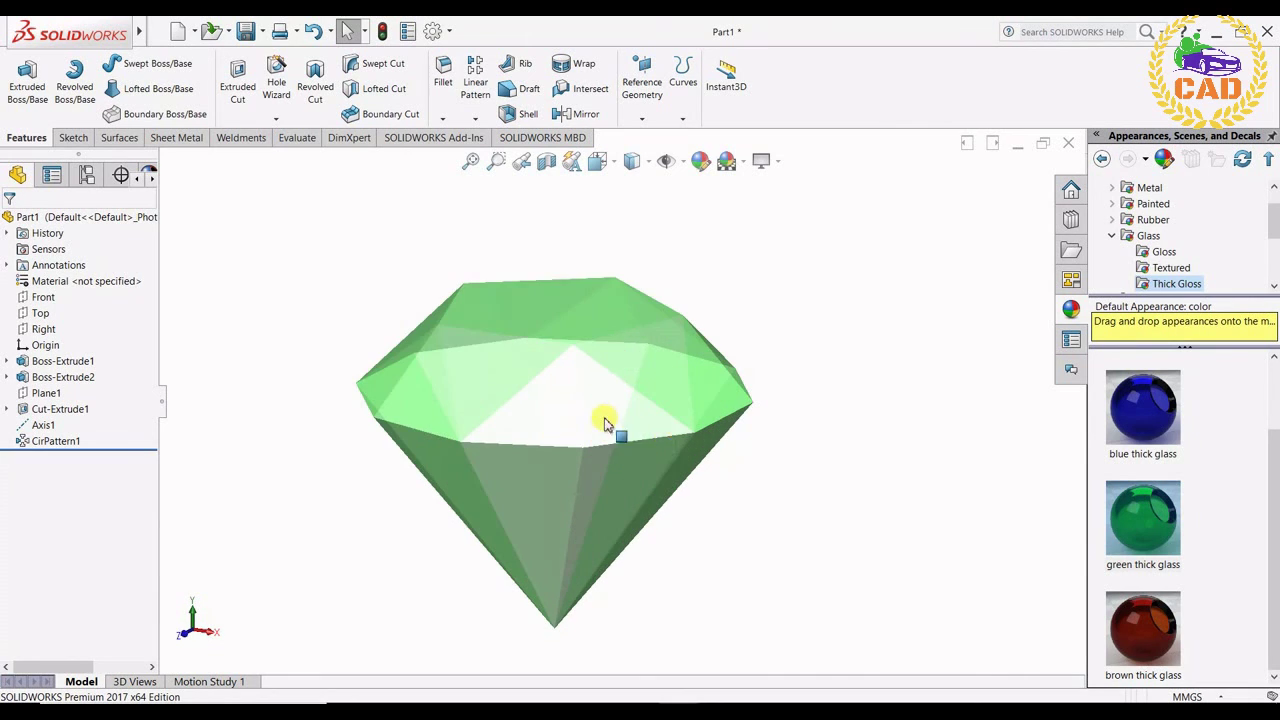
Apply the default 3 Point Faded scene as the background.
left_click(761, 161)
left_click(744, 163)
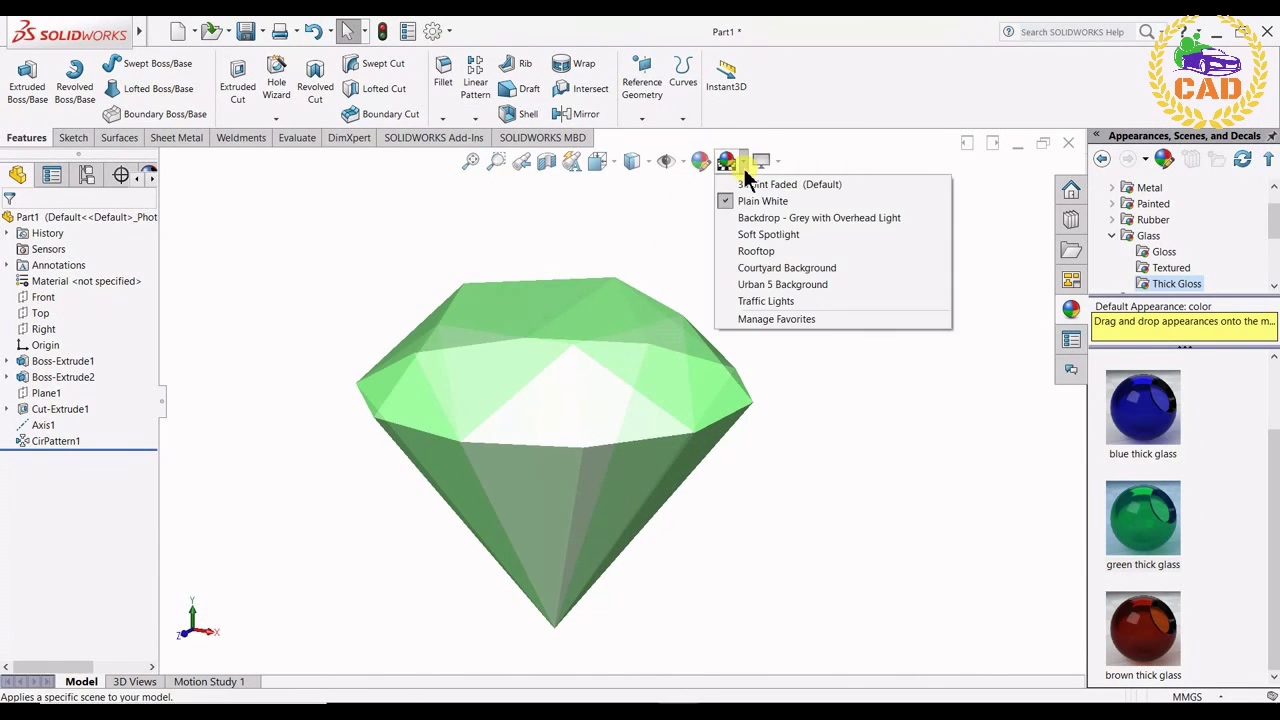
left_click(747, 182)
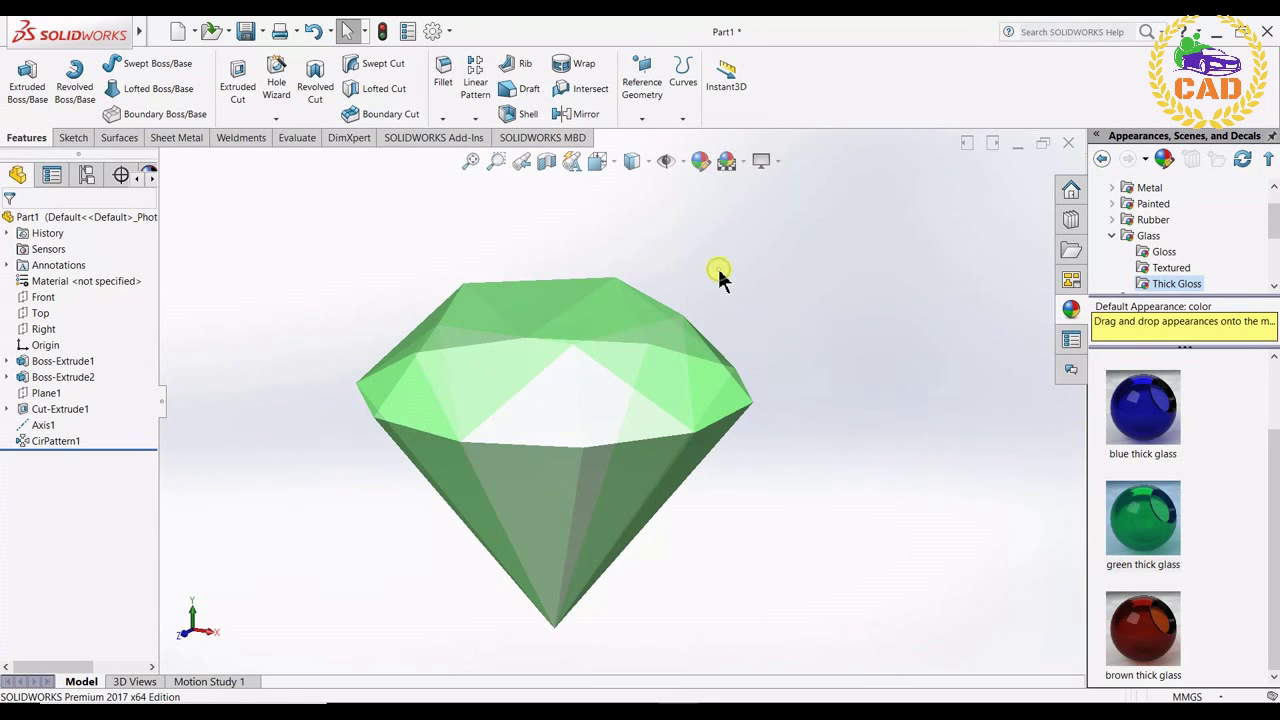
Examine the finished glass diamond's facets from all around.
middle_click_drag(719, 271, 684, 347)
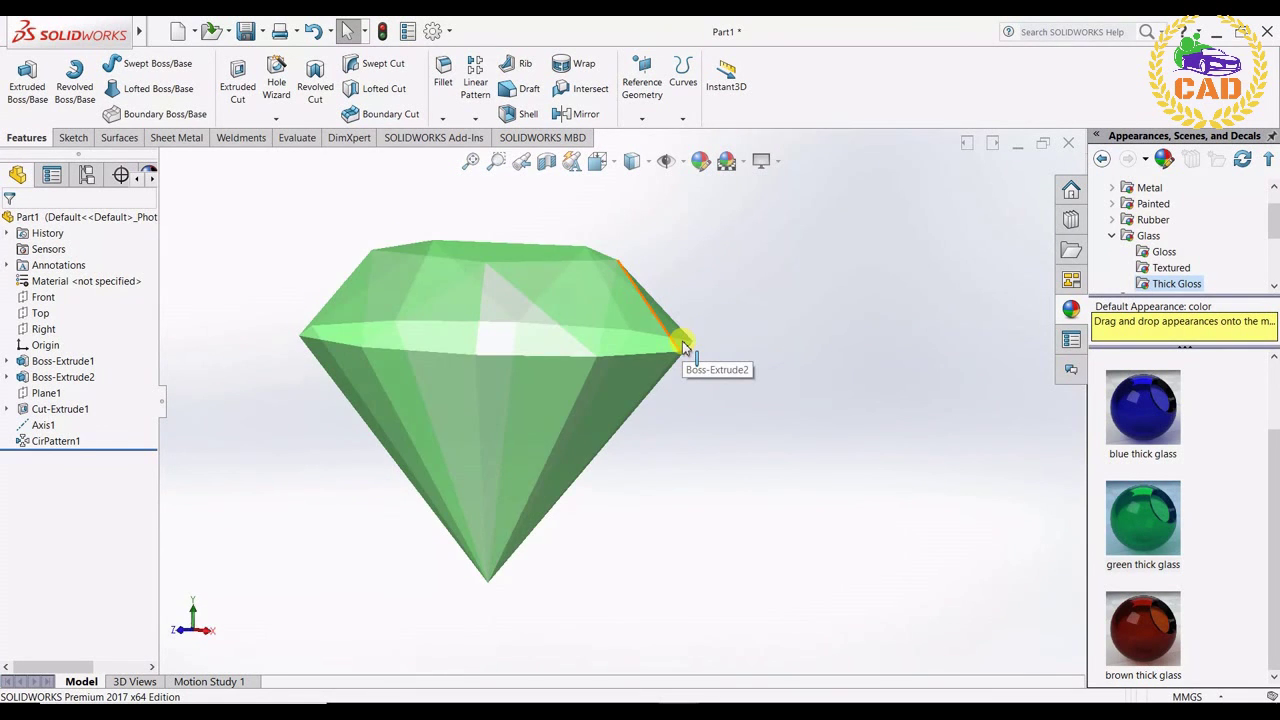
key("Left")
key("Left")
key("Left")
key("Left")
key("Left")
key("Left")
key("Left")
key("Left")
key("Left")
key("Left")
key("Left")
key("Left")
key("Left")
key("Left")
key("Left")
key("Left")
key("Left")
key("Left")
key("Left")
key("Left")
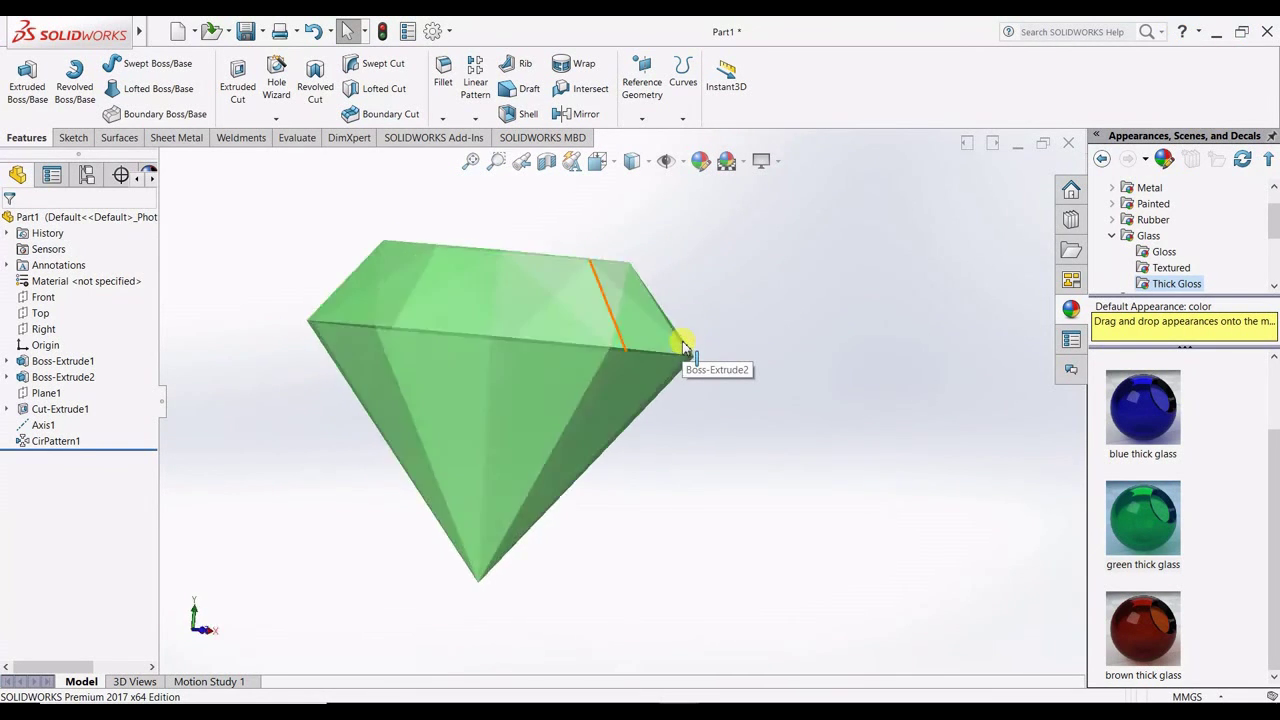